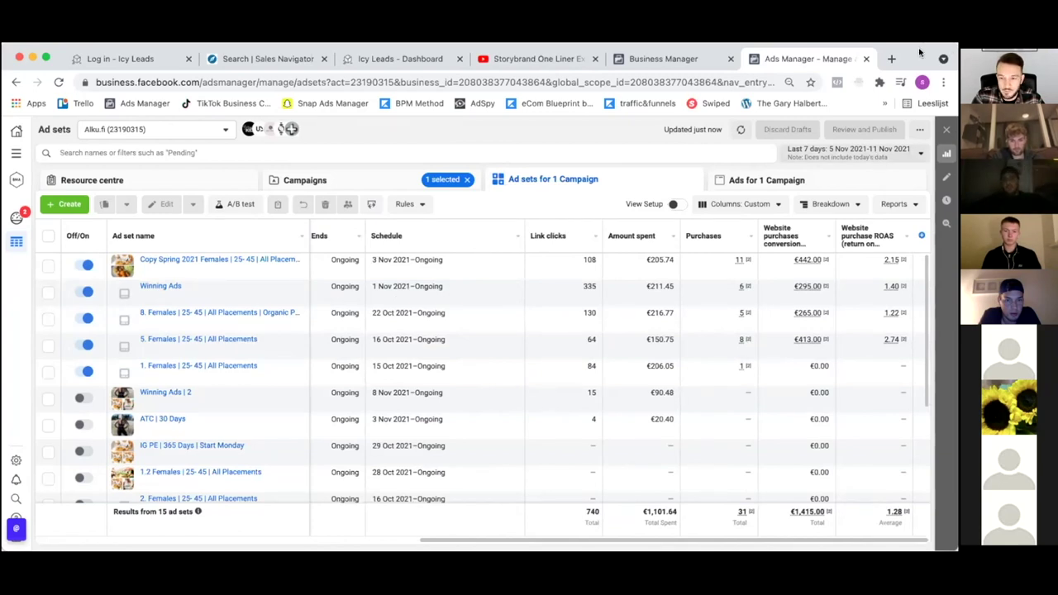
# - Set the reporting date range to 17–22 October 2021
pyautogui.click(864, 155)
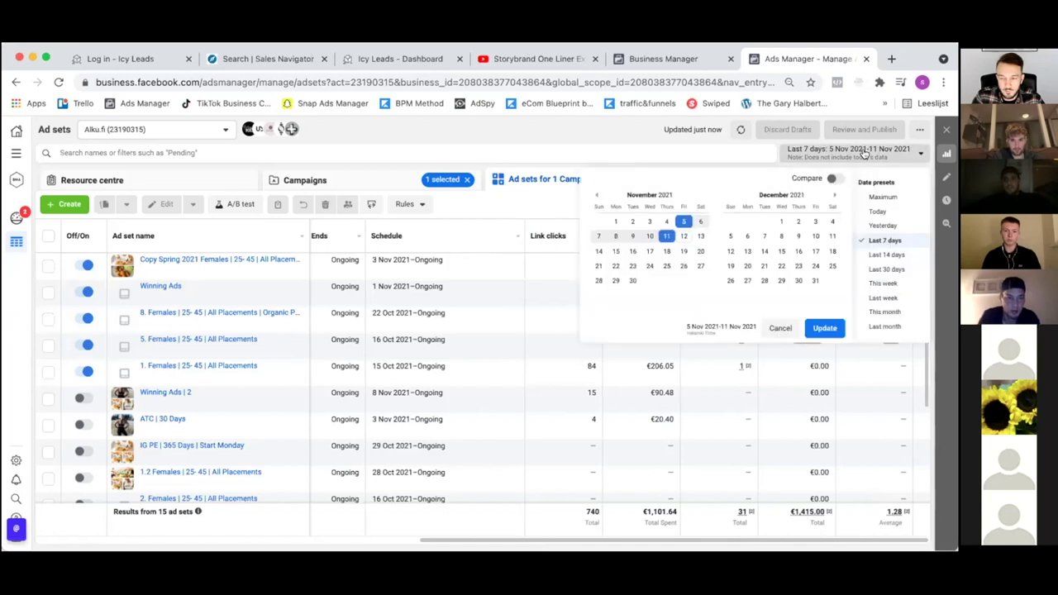
pyautogui.click(596, 200)
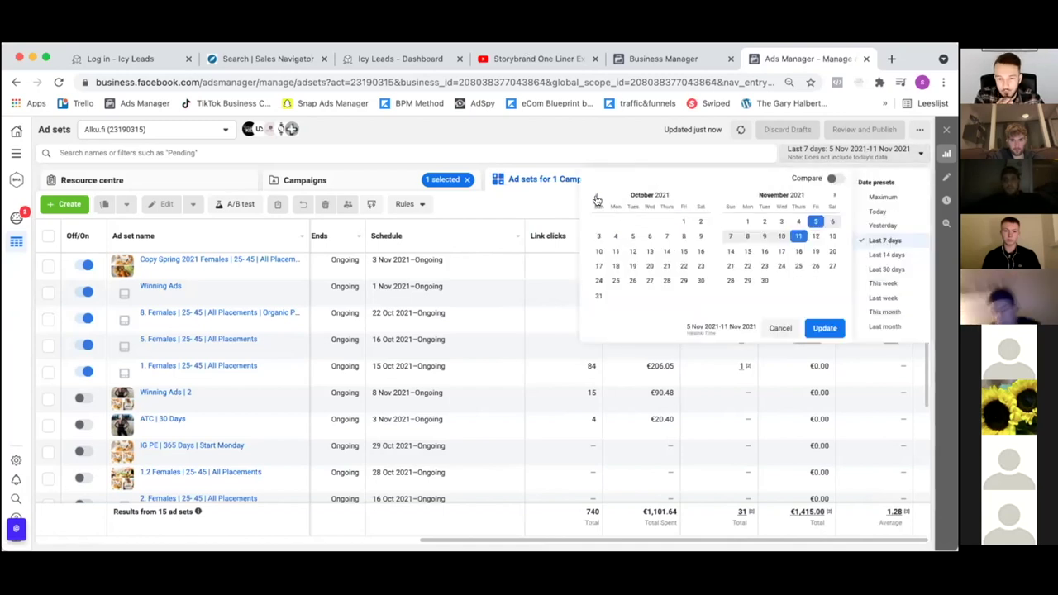
pyautogui.click(599, 266)
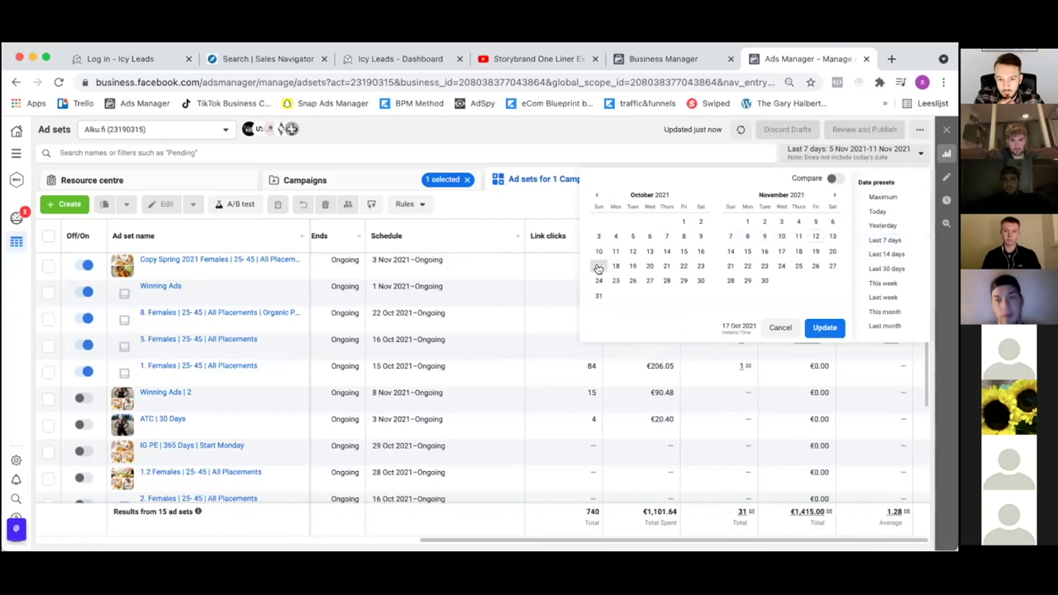
pyautogui.click(684, 265)
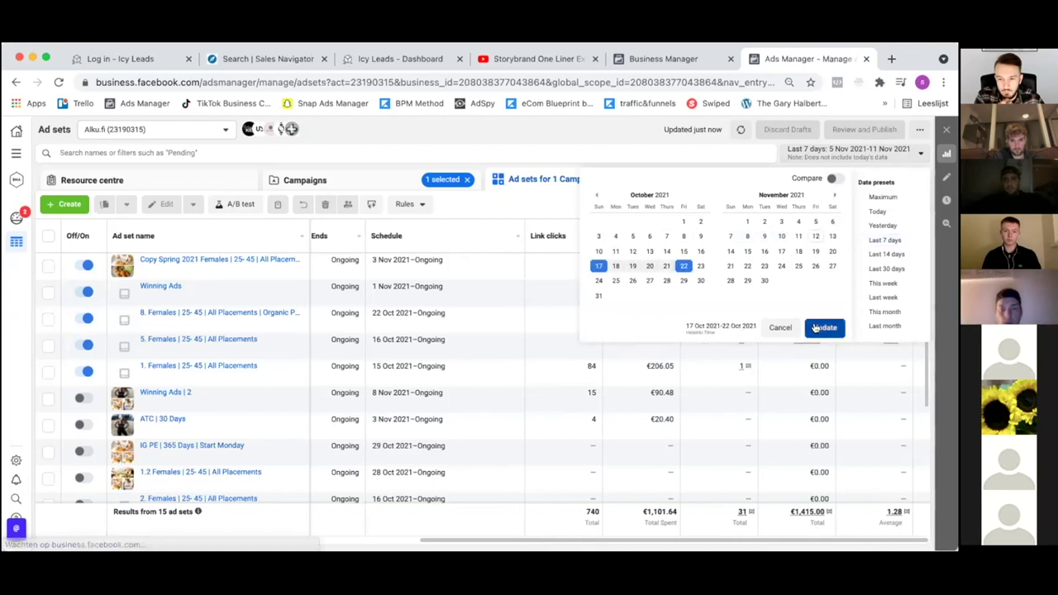
pyautogui.click(822, 327)
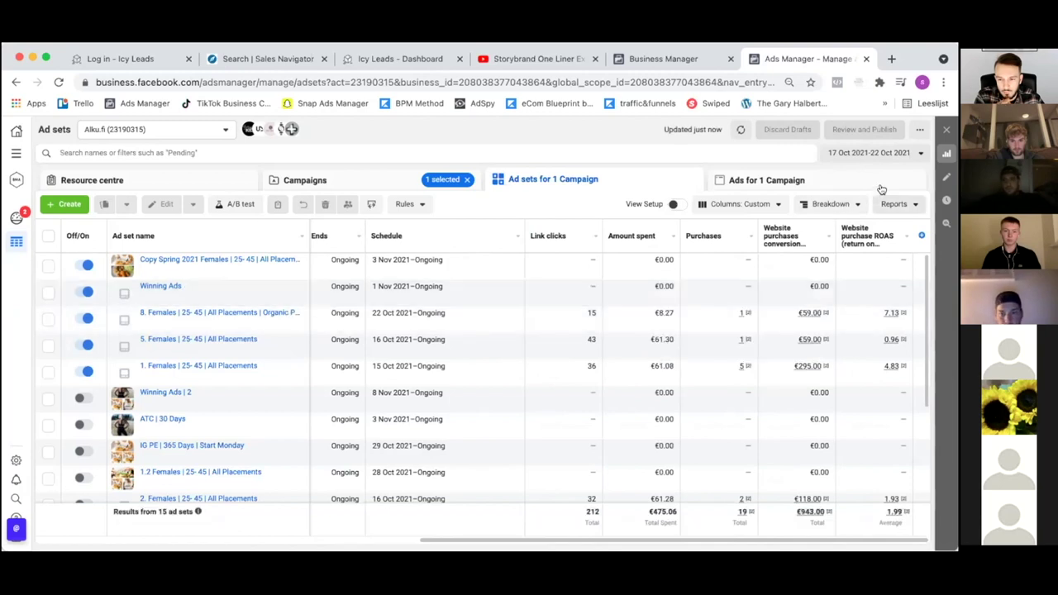
# - Change the reporting date range to 24–29 October 2021
pyautogui.click(881, 155)
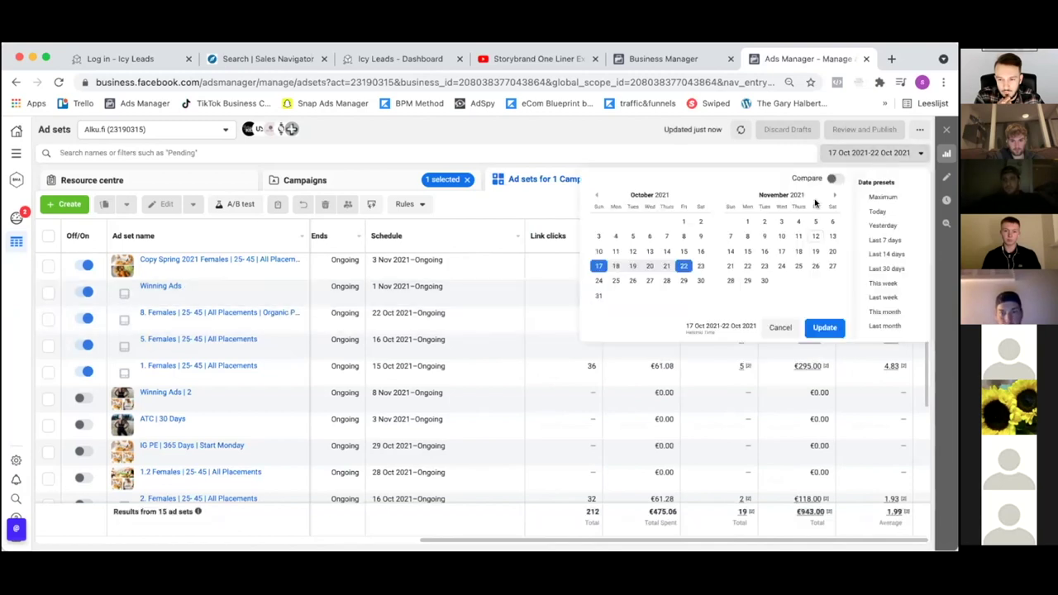
pyautogui.click(598, 281)
pyautogui.click(684, 281)
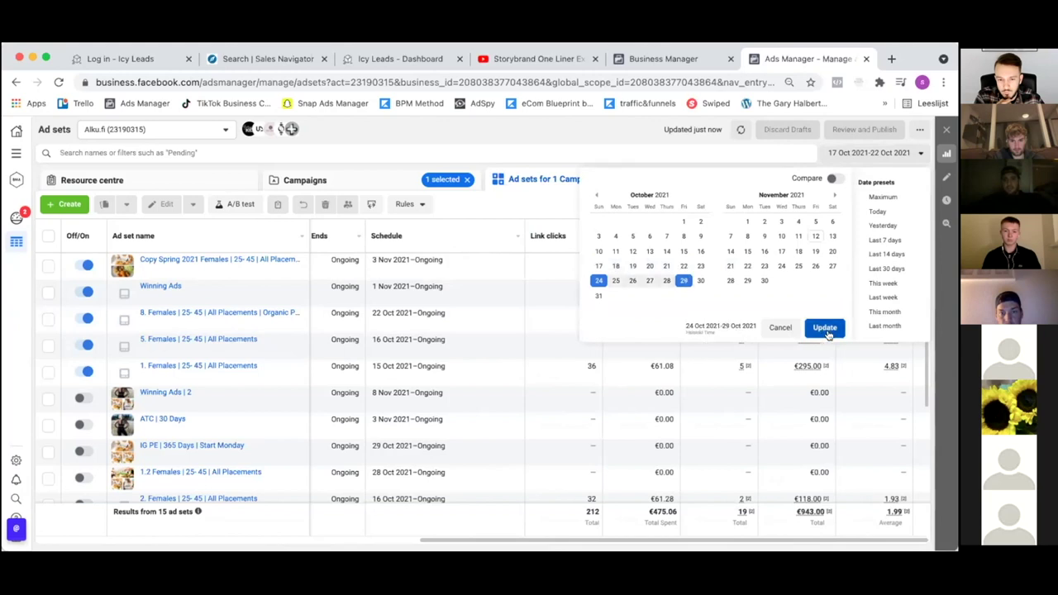
pyautogui.click(825, 331)
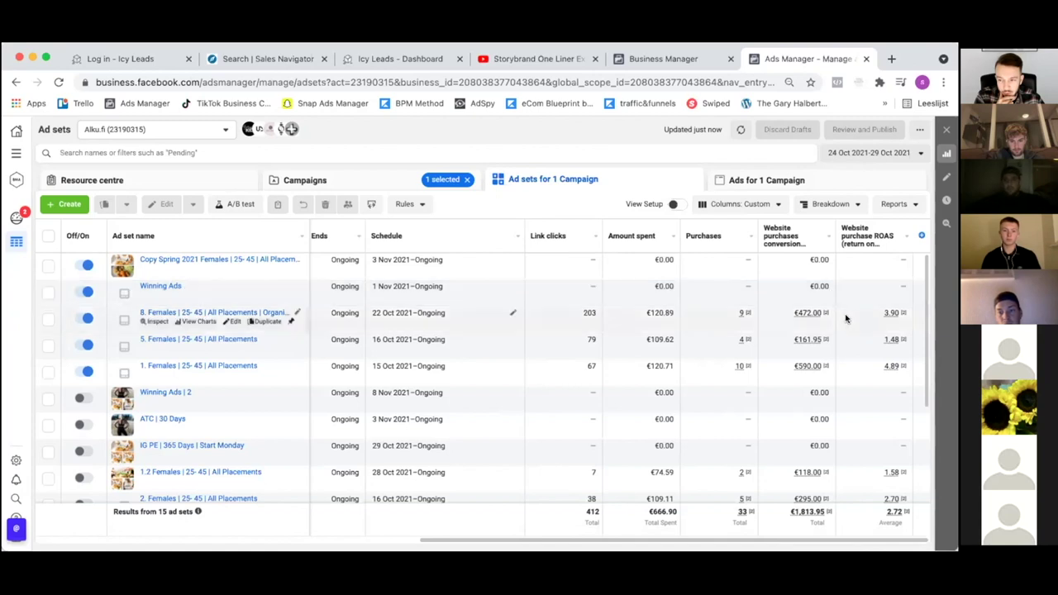
pyautogui.click(864, 152)
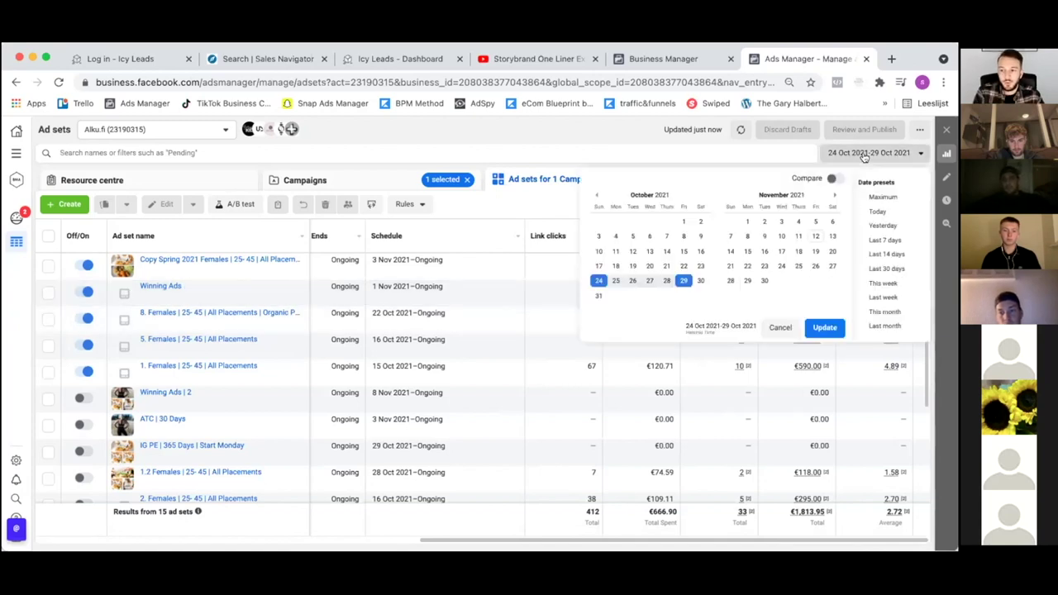
# - Switch the report to the Last 7 days preset (5–11 Nov 2021) and select the Winning Ads ad set
pyautogui.click(637, 139)
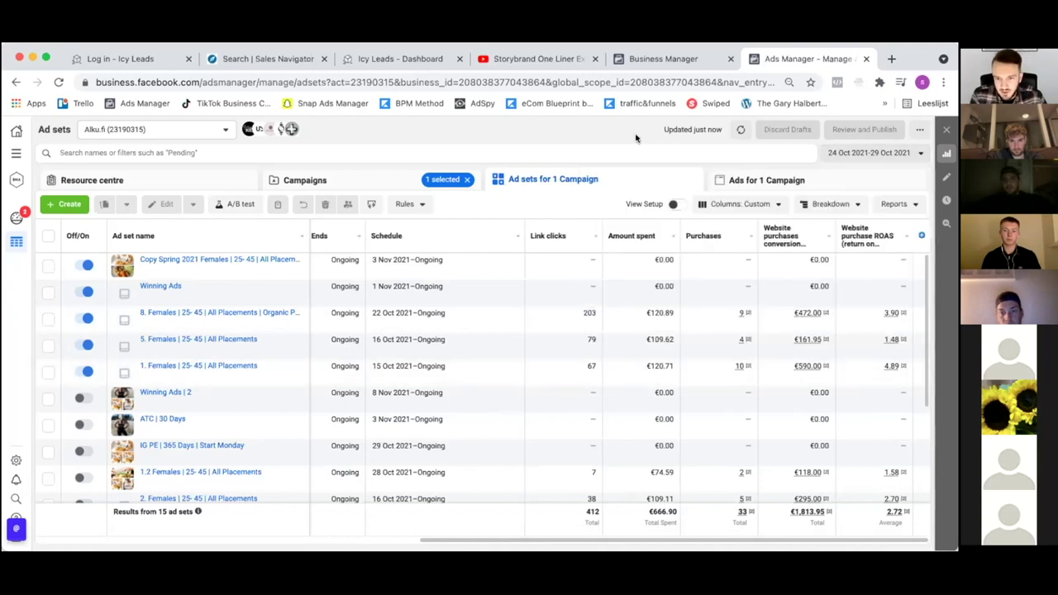
pyautogui.click(870, 156)
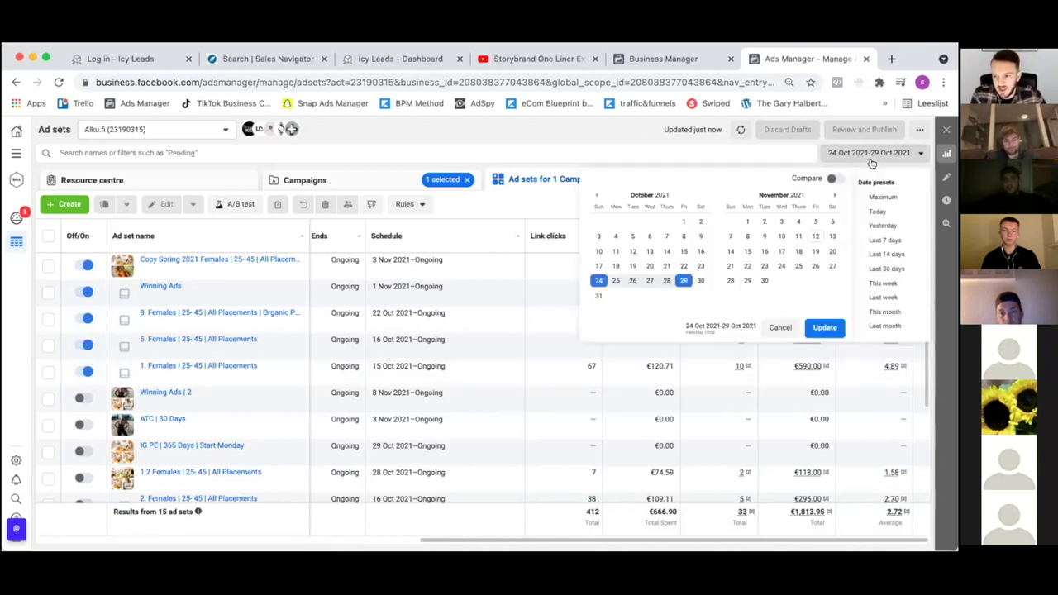
pyautogui.click(883, 239)
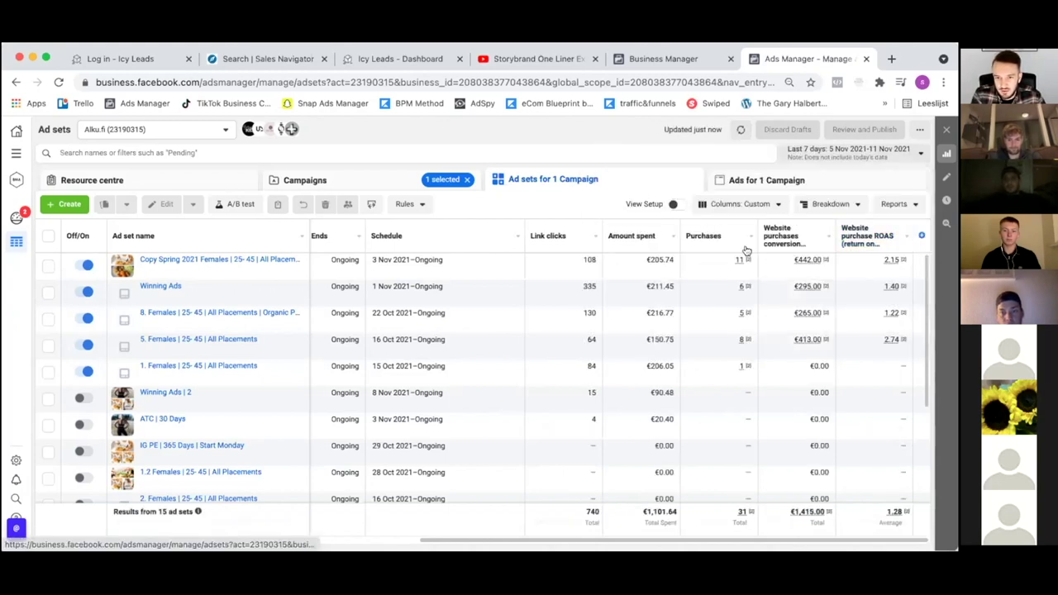
pyautogui.moveTo(801, 310)
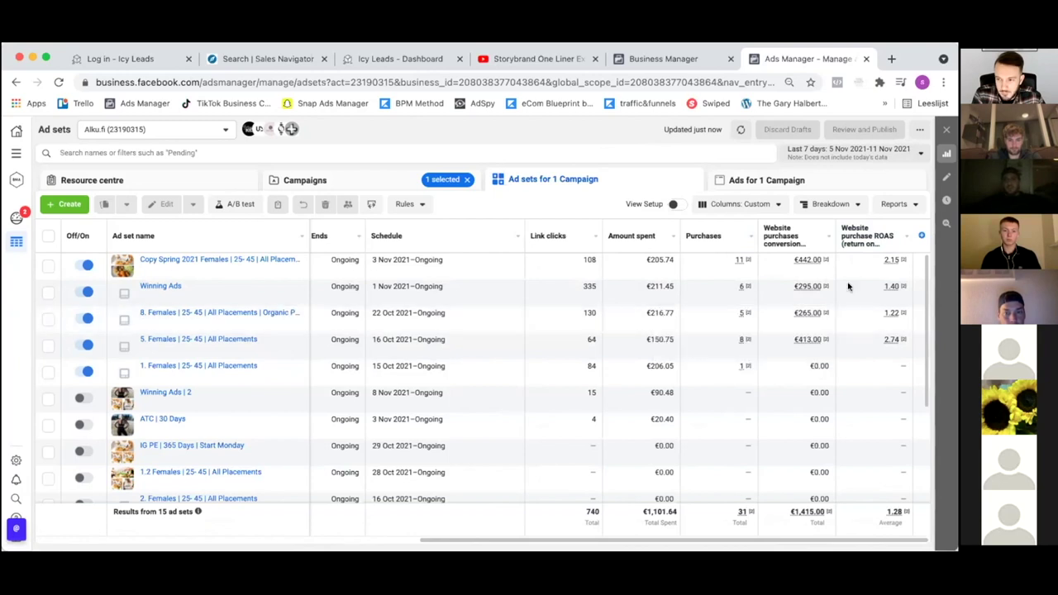
pyautogui.click(893, 288)
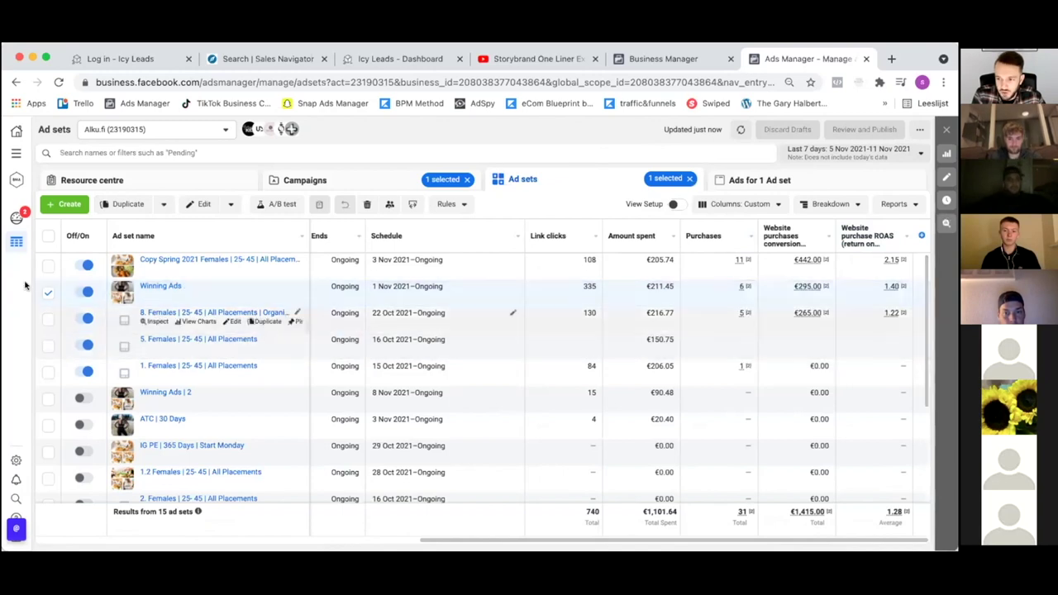
pyautogui.click(48, 292)
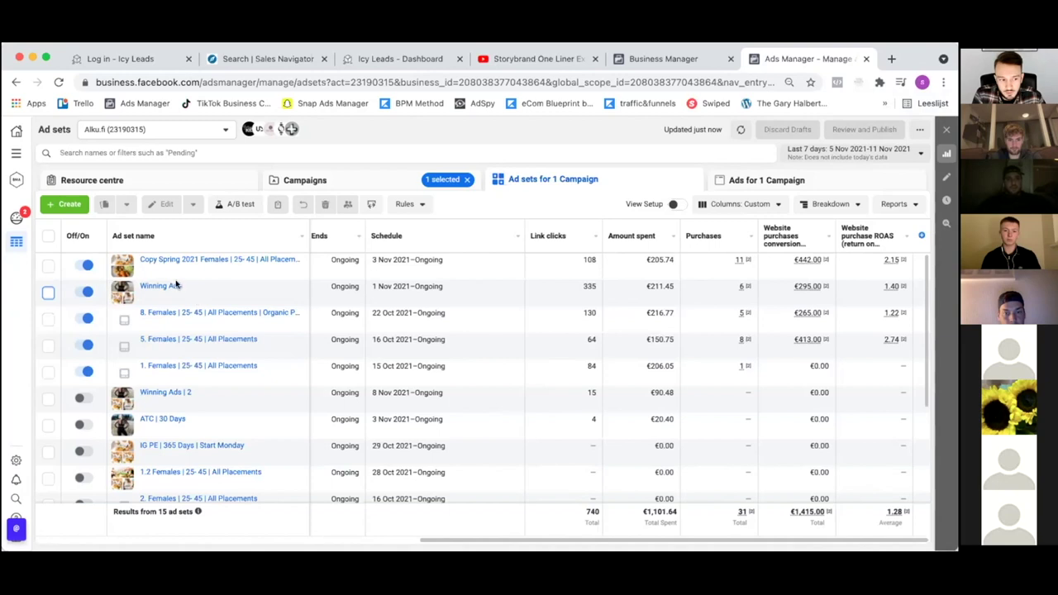
pyautogui.click(47, 291)
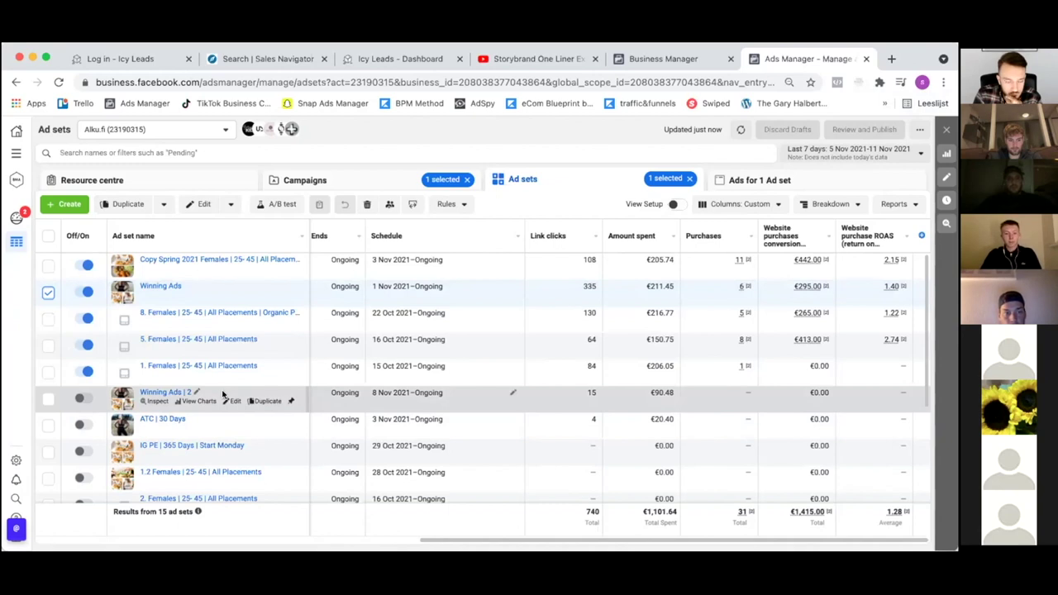
pyautogui.scroll(-3, 222, 394)
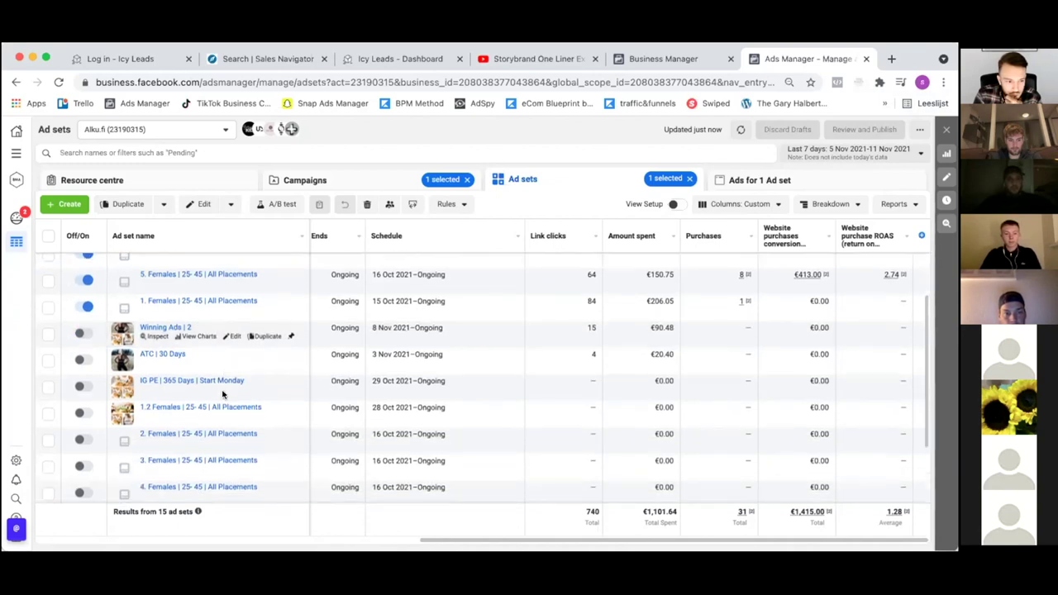
pyautogui.scroll(-2, 221, 394)
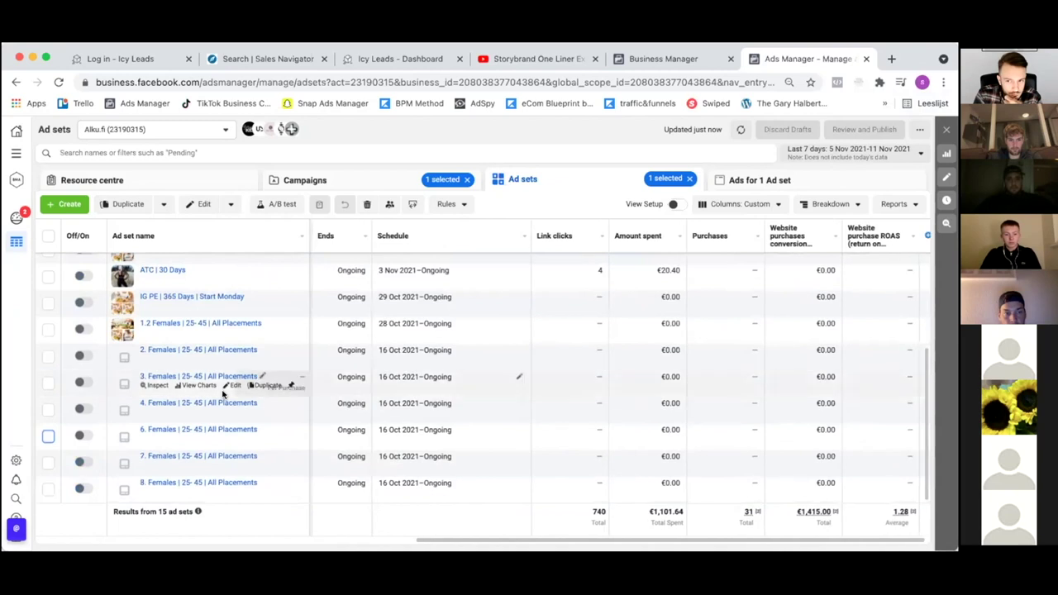
pyautogui.hscroll(1, 418, 397)
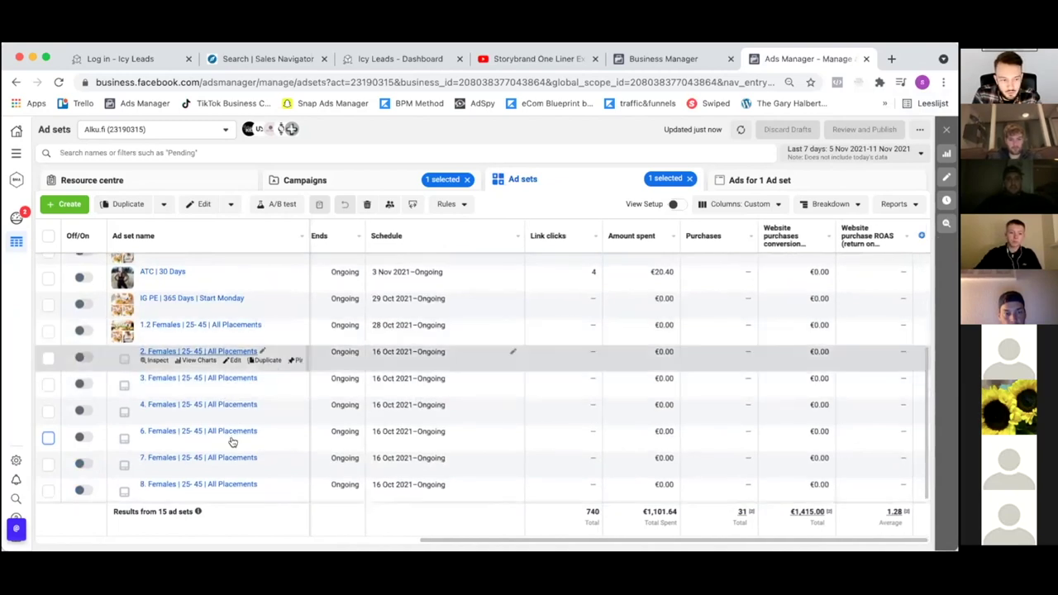
pyautogui.scroll(5, 234, 442)
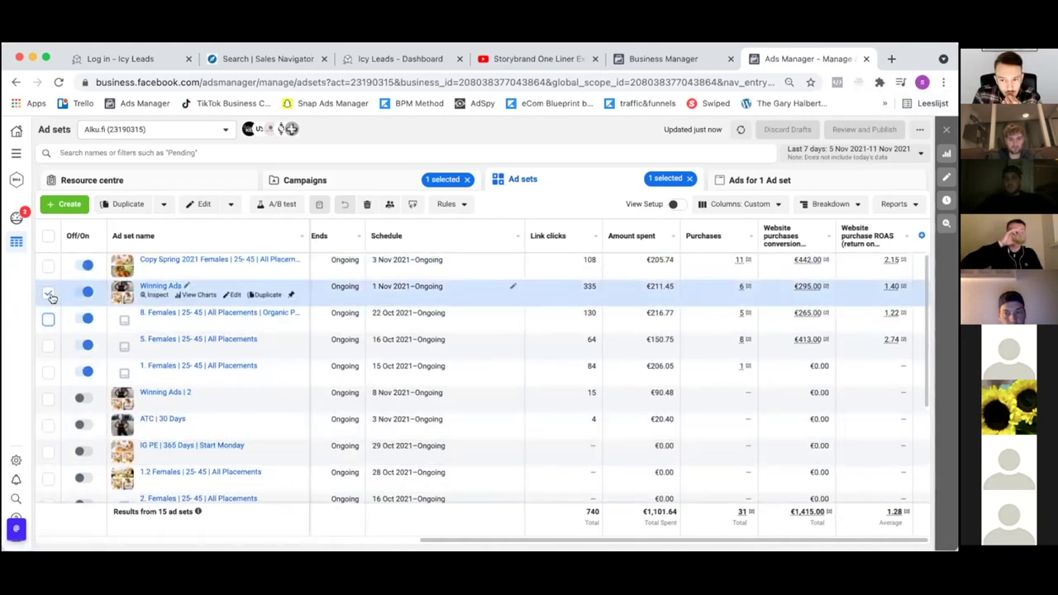
pyautogui.click(47, 295)
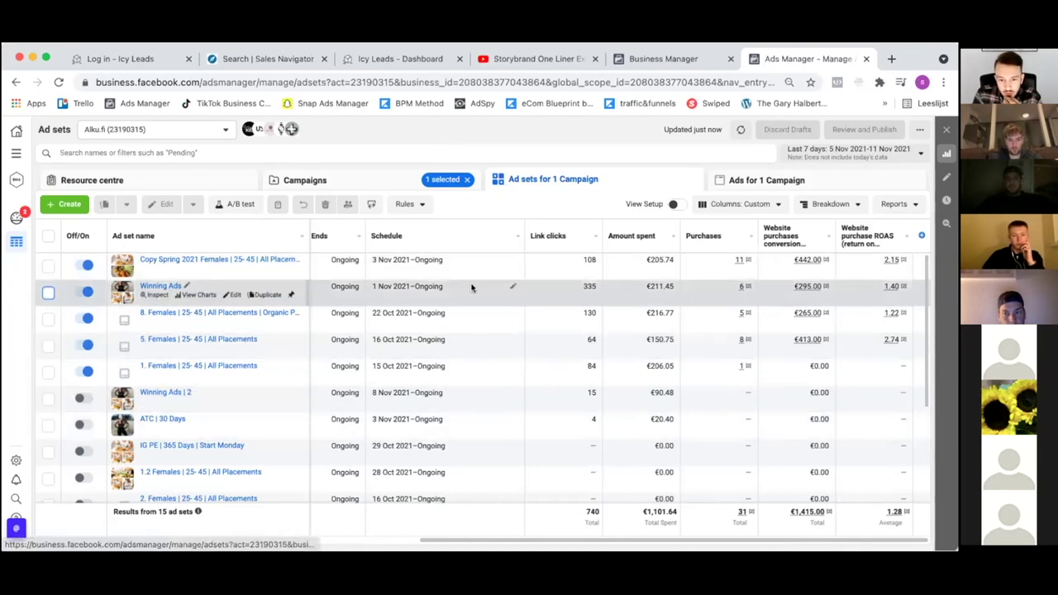
pyautogui.hscroll(-10, 472, 287)
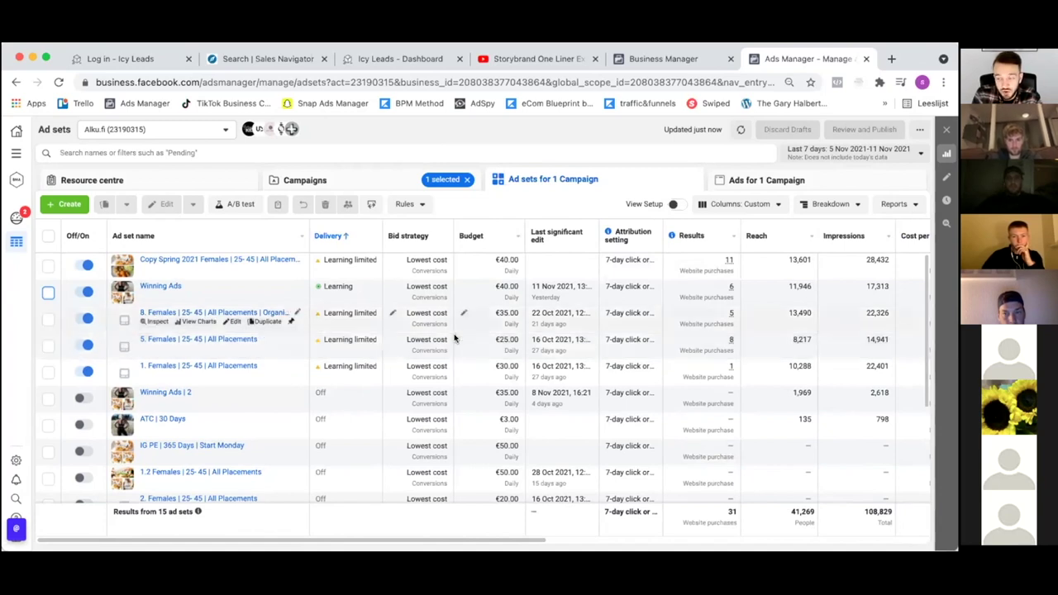
# - Select the 8. Females ad set and search the column settings for 'freq' to add Frequency
pyautogui.click(403, 323)
pyautogui.hscroll(10, 744, 314)
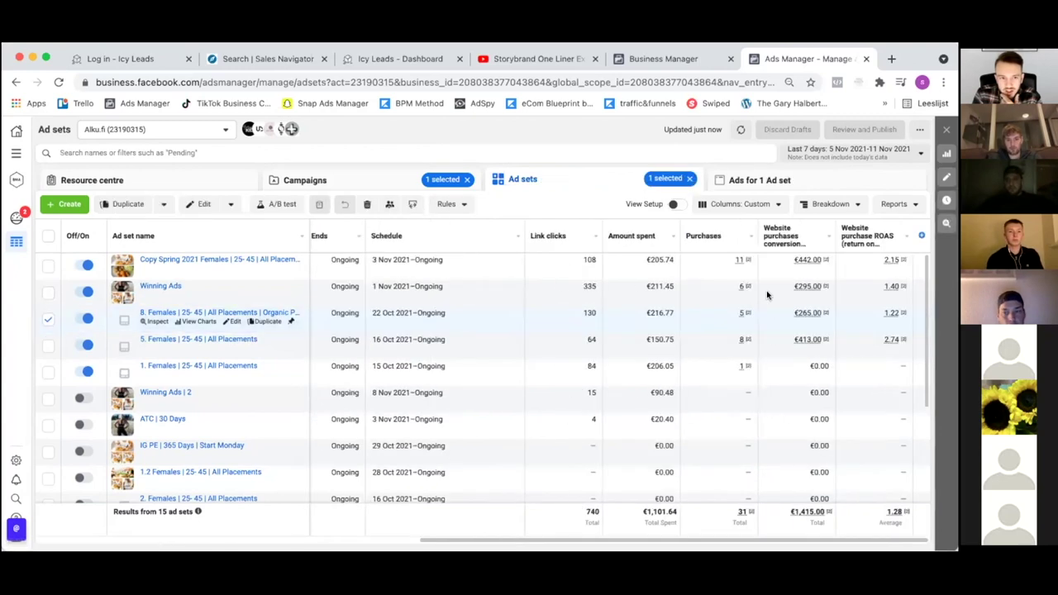
pyautogui.click(921, 236)
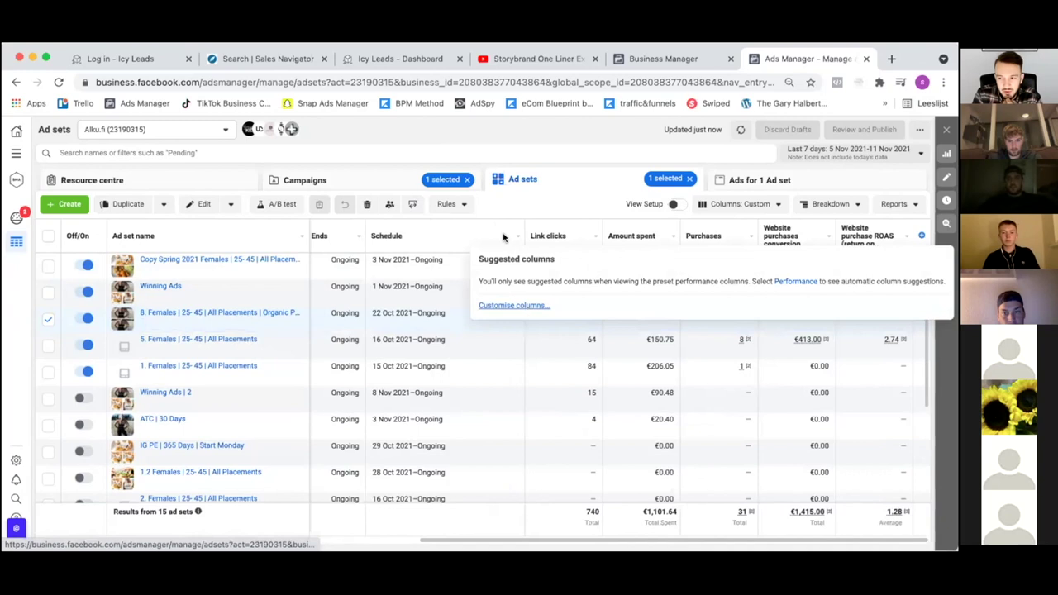
pyautogui.click(522, 305)
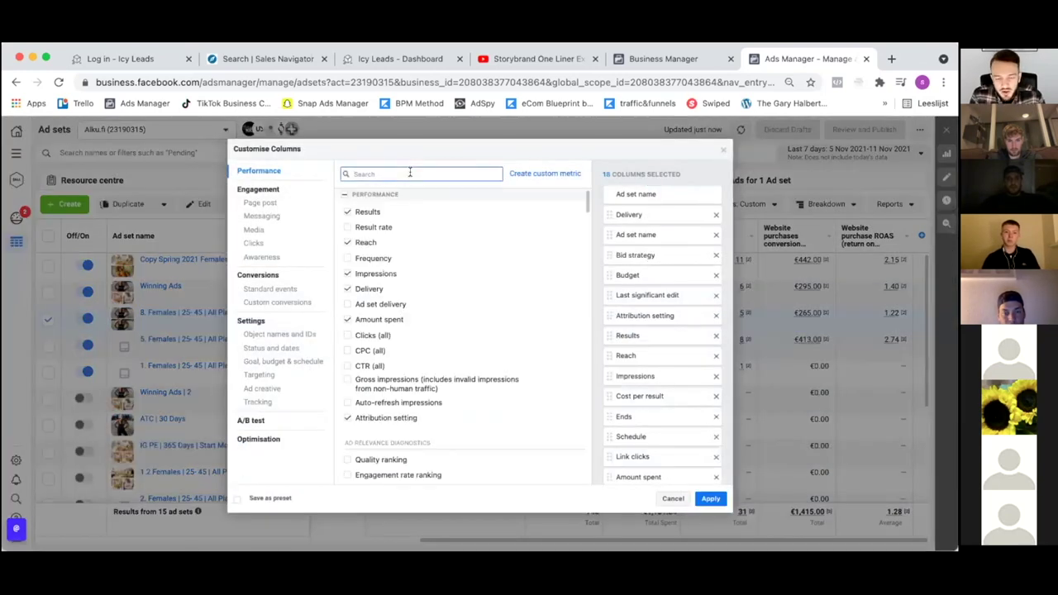
pyautogui.write('freq')
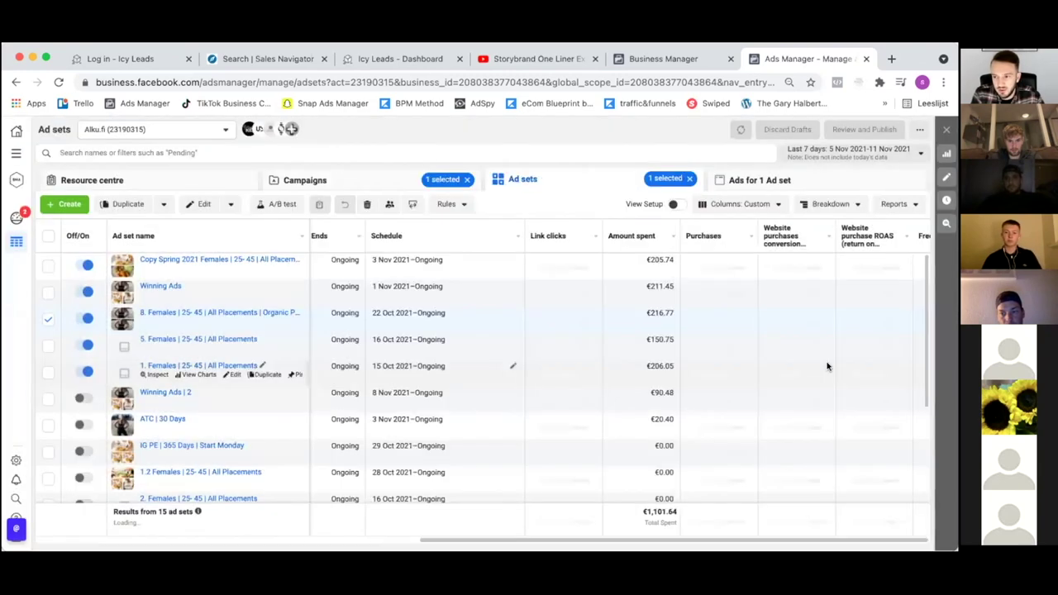
# - Open the three ads inside the 5. Females | 25- 45 | All Placements ad set
pyautogui.hscroll(2, 827, 366)
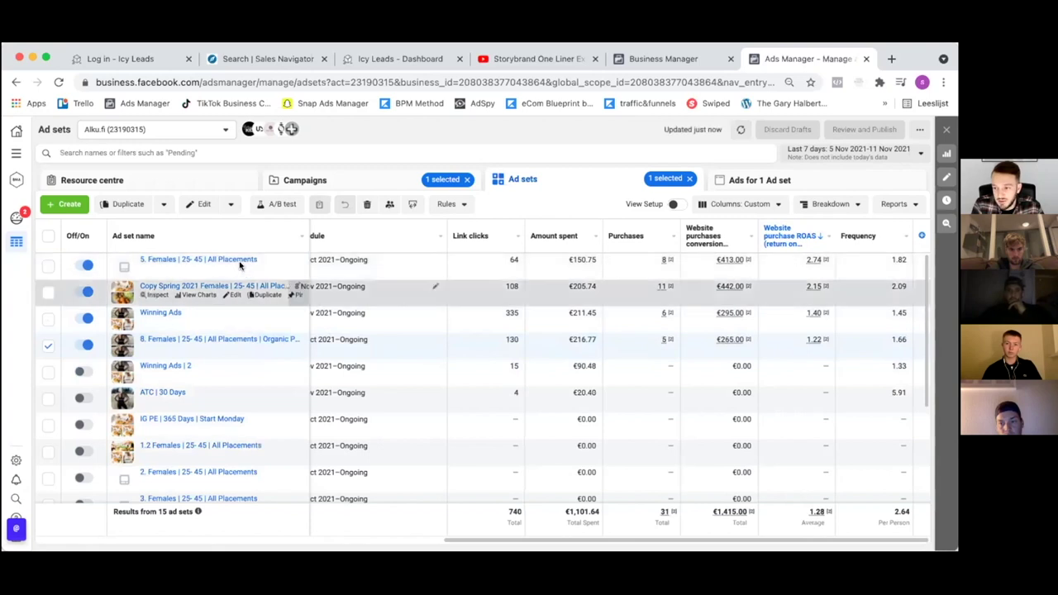
pyautogui.click(234, 258)
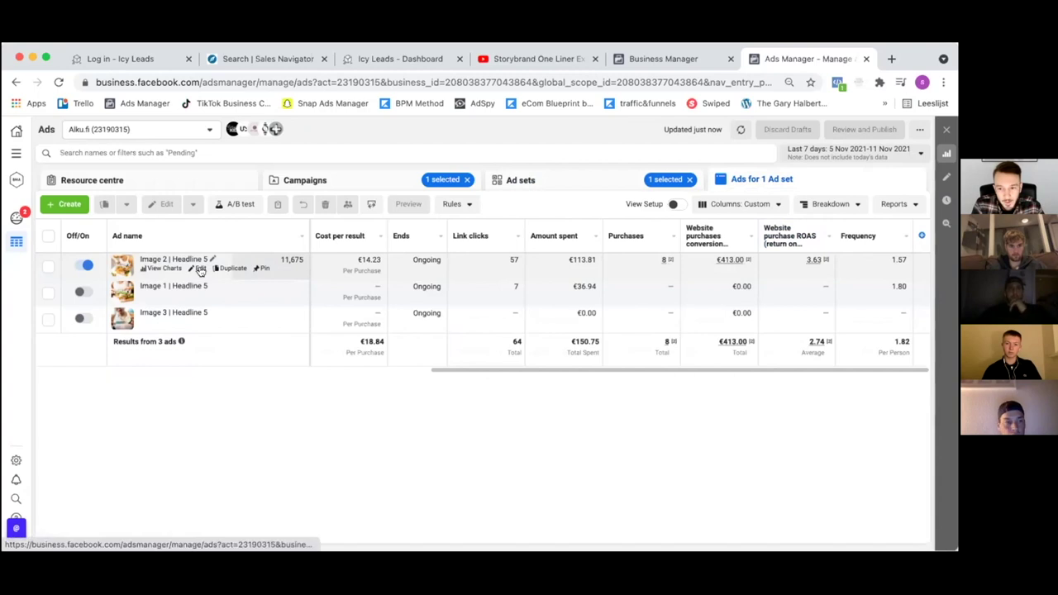
# - Open the Image 2 | Headline 5 ad's edit panel
pyautogui.click(200, 270)
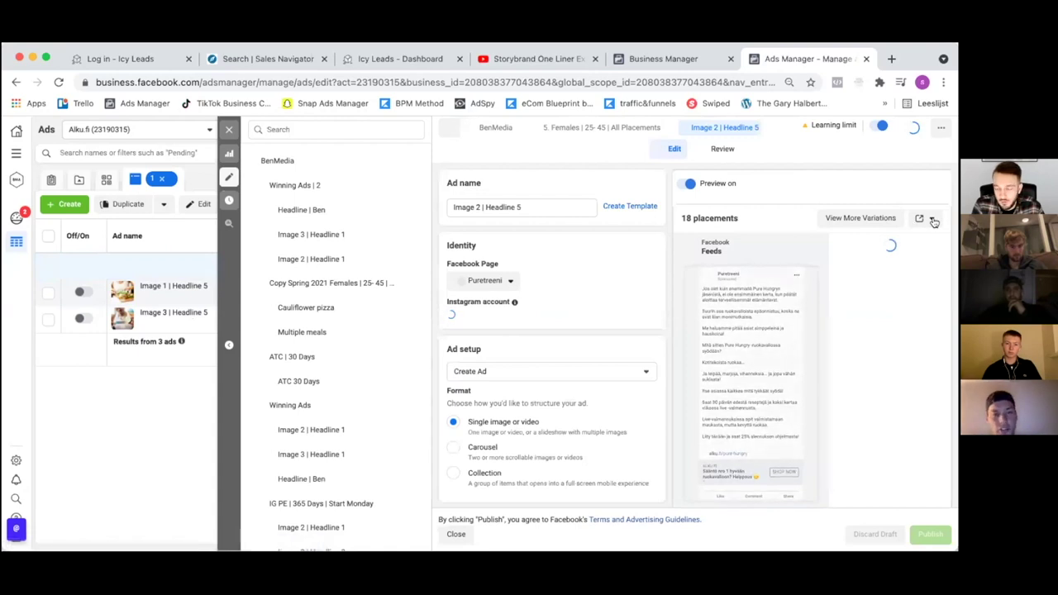
# - Open the ad's 'Facebook post with comments' preview in a new tab
pyautogui.click(932, 220)
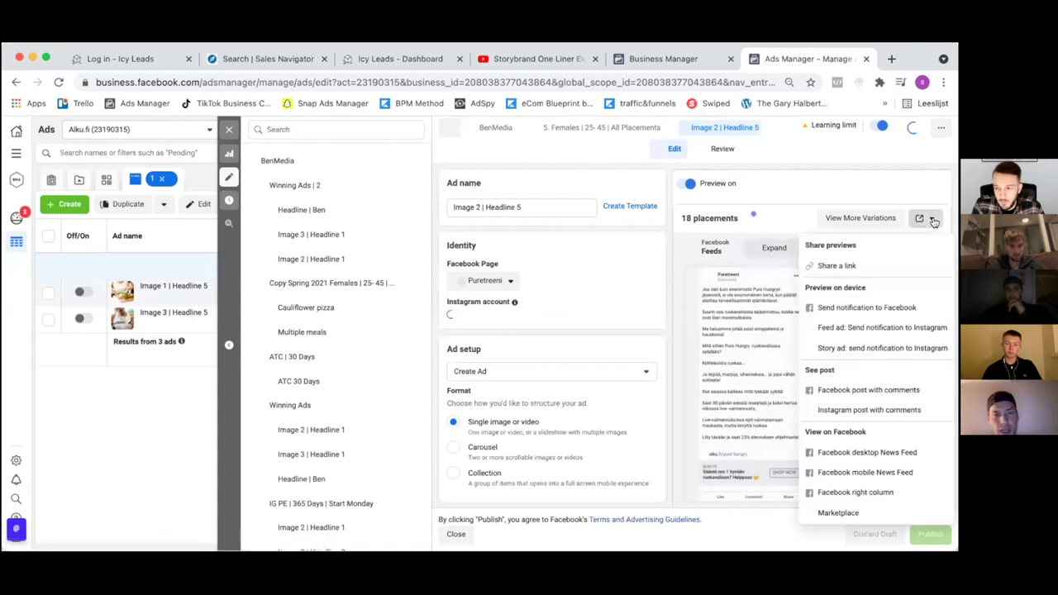
pyautogui.click(851, 390)
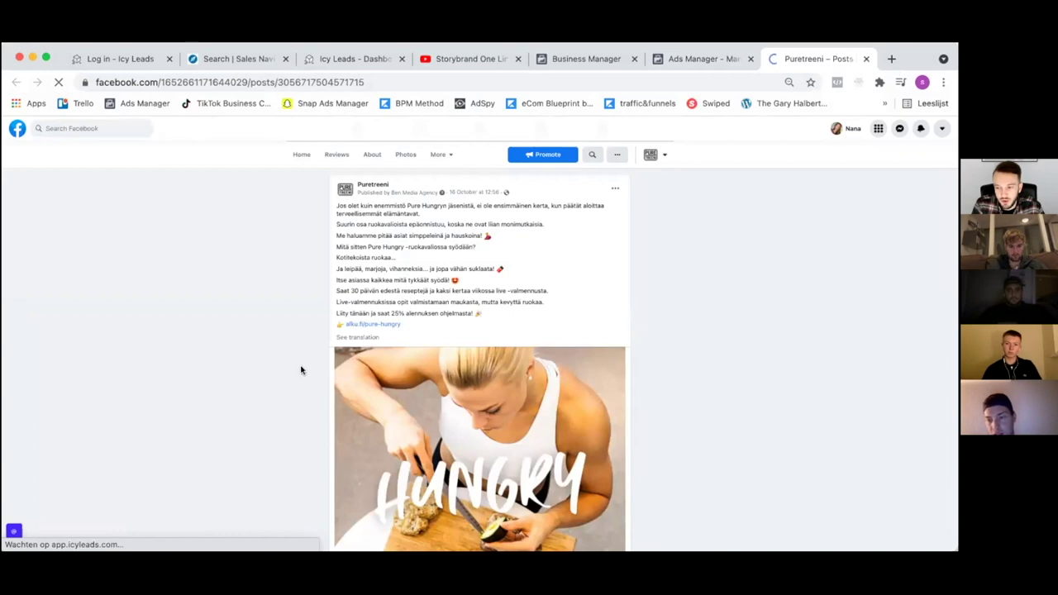
# - Read through the Puretreeni post, then return to the Ads Manager tab
pyautogui.scroll(-5, 300, 370)
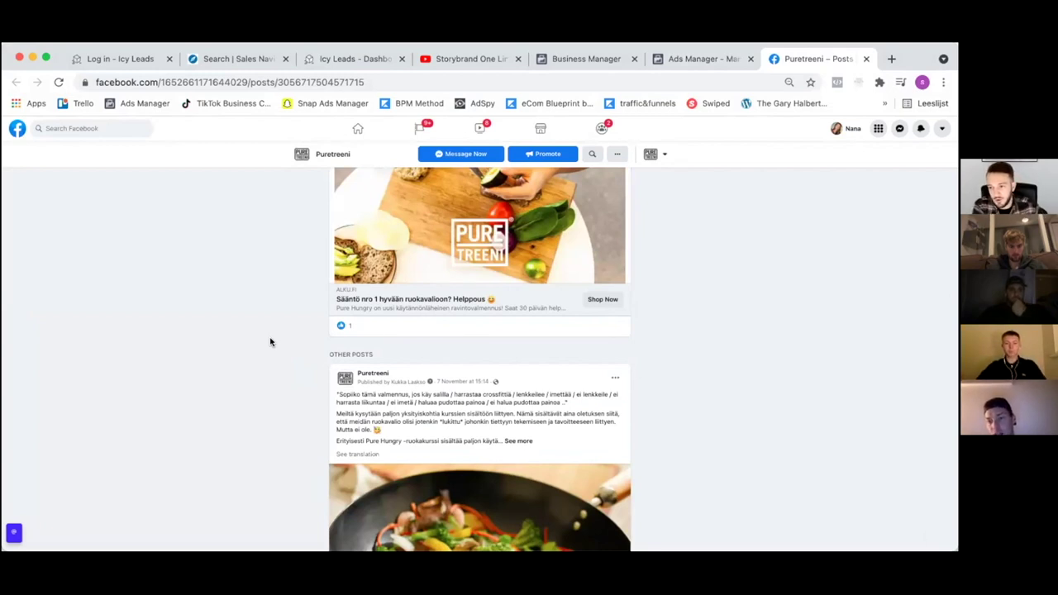
pyautogui.scroll(3, 269, 341)
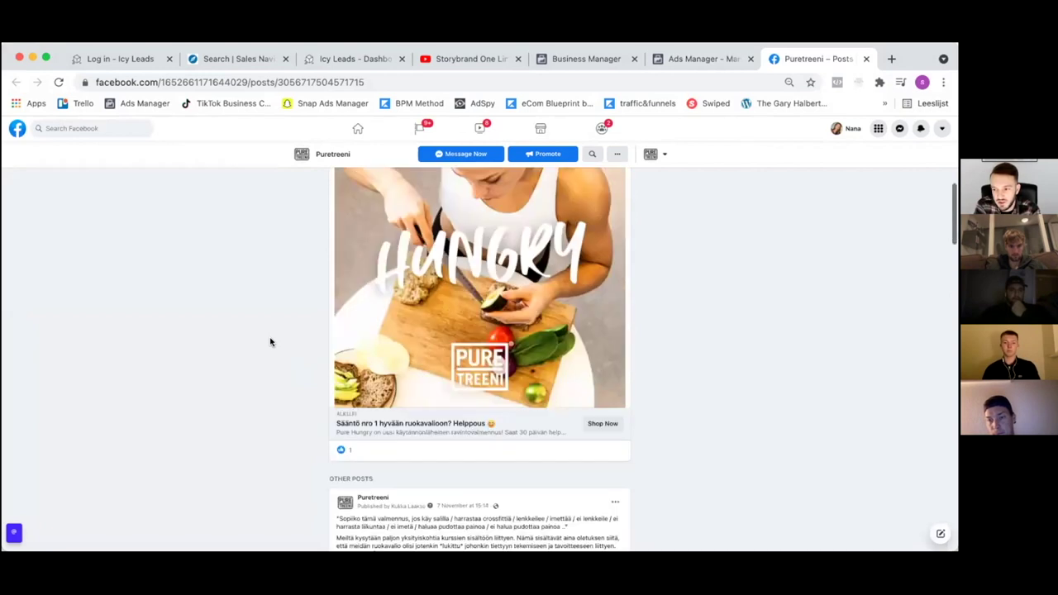
pyautogui.scroll(4, 270, 342)
pyautogui.scroll(1, 269, 341)
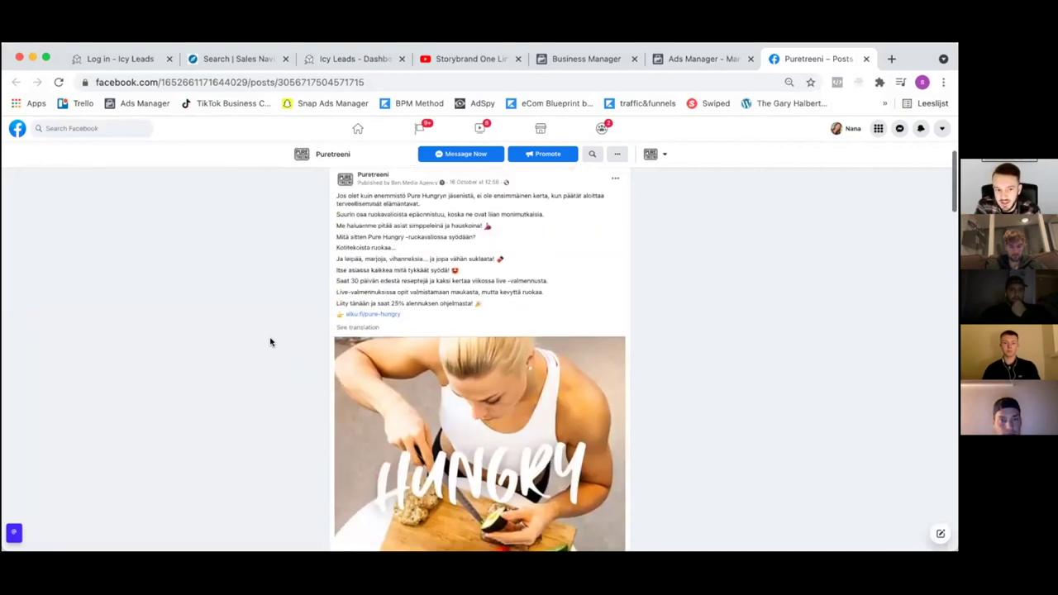
pyautogui.click(695, 60)
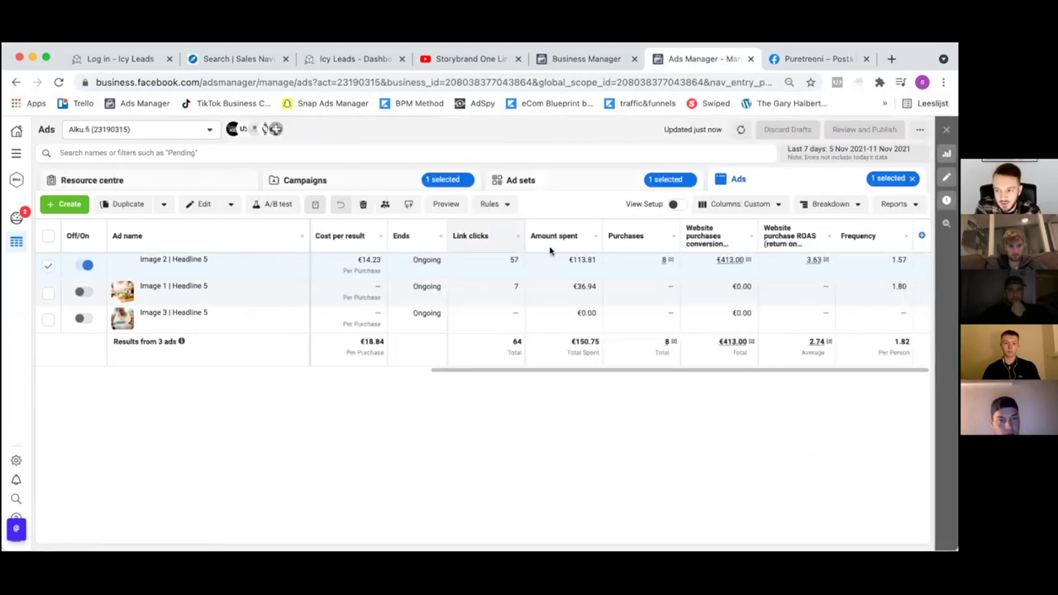
# - Inspect the 5. Females | 25- 45 | All Placements ad set from the Ad sets list
pyautogui.click(602, 183)
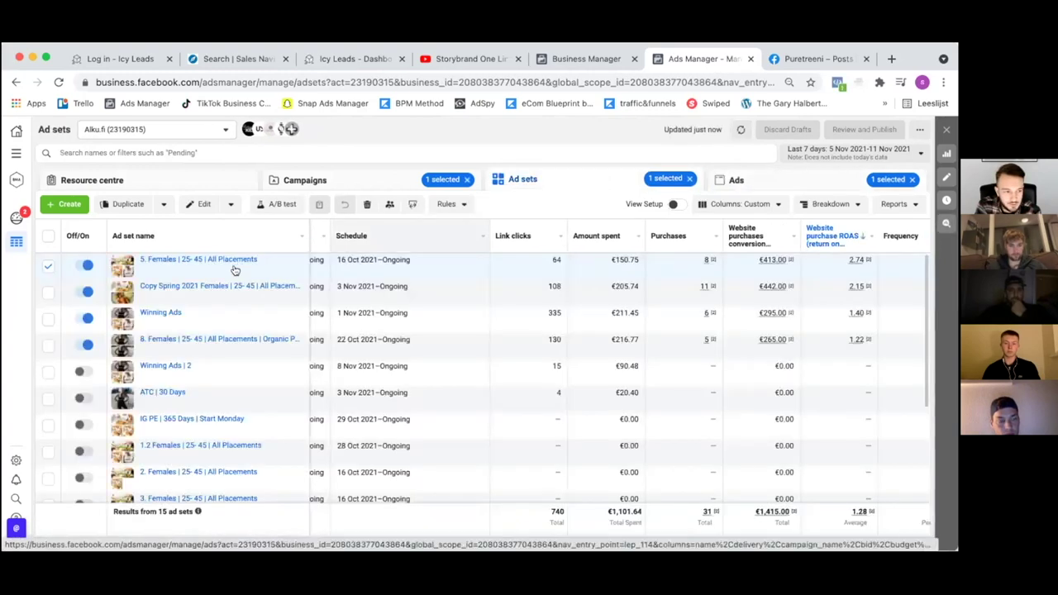
pyautogui.moveTo(223, 269)
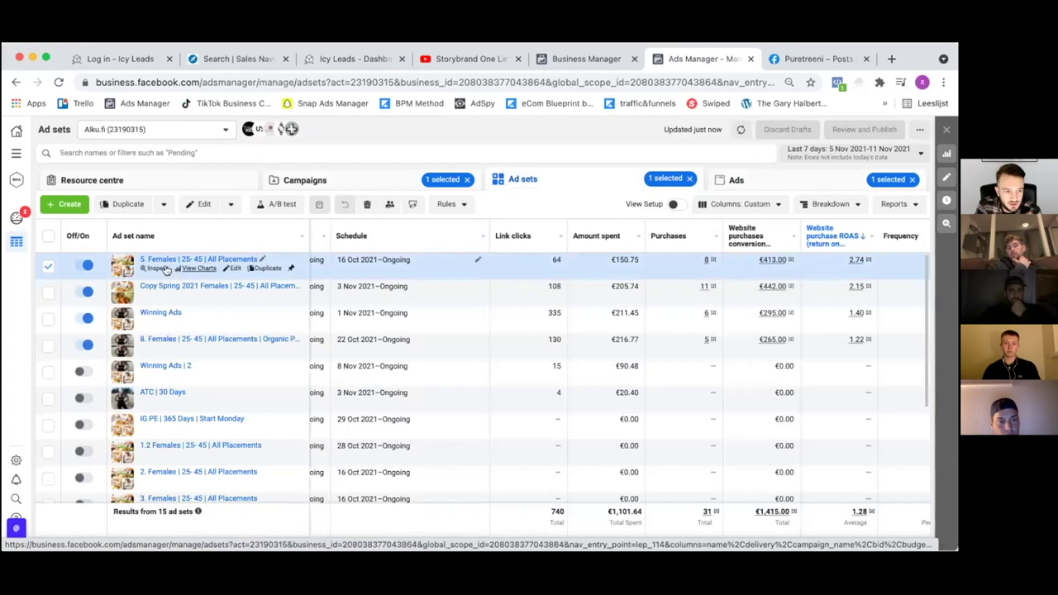
pyautogui.click(159, 269)
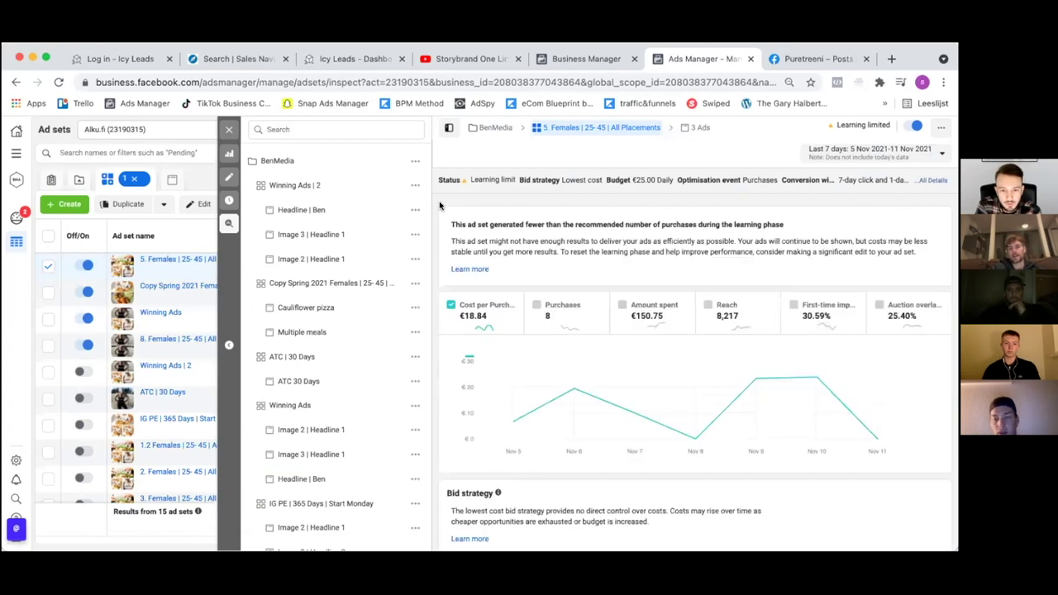
# - Review the auction competition, audience saturation and auction overlap charts, then close Inspect
pyautogui.scroll(-3, 440, 205)
pyautogui.scroll(-3, 440, 205)
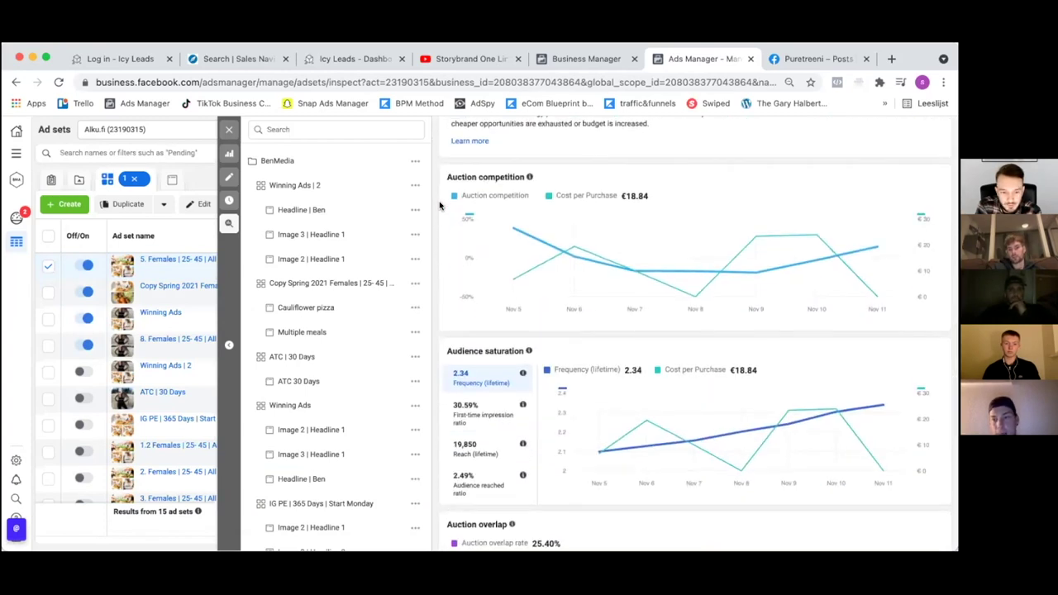
pyautogui.scroll(-3, 440, 205)
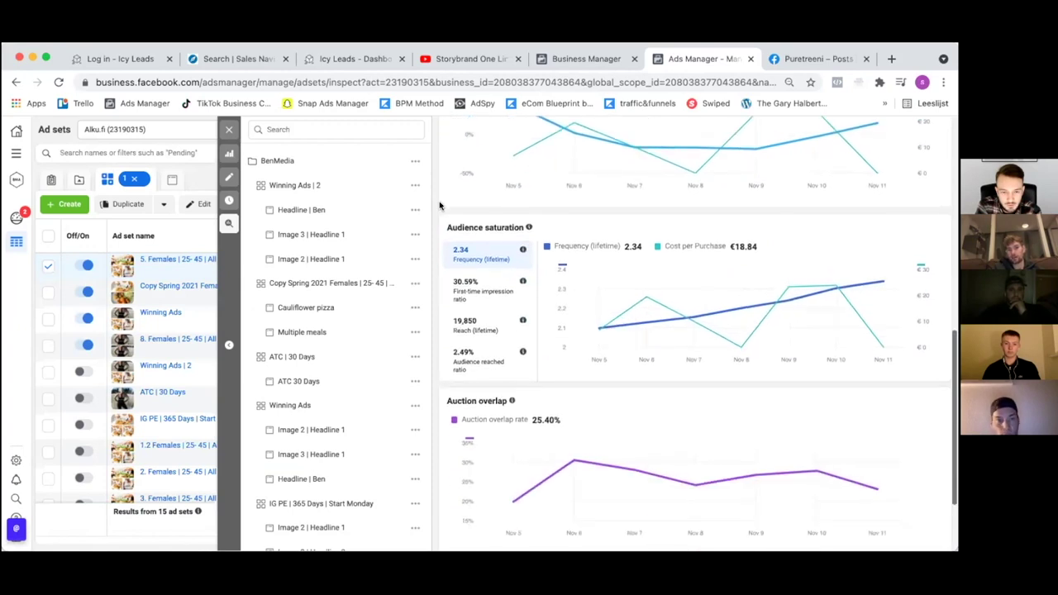
pyautogui.scroll(1, 440, 205)
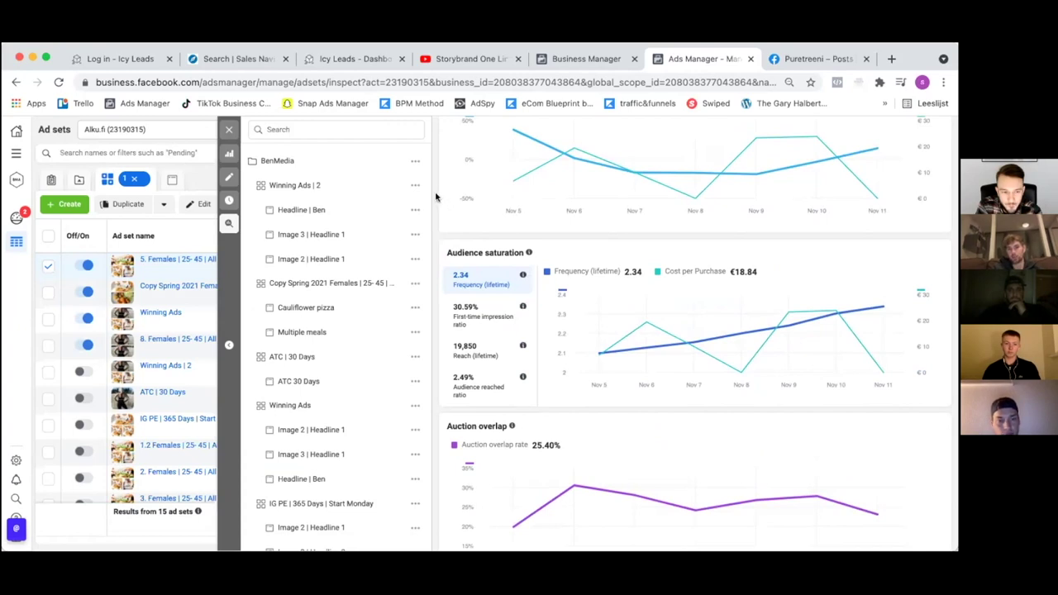
pyautogui.scroll(1, 437, 196)
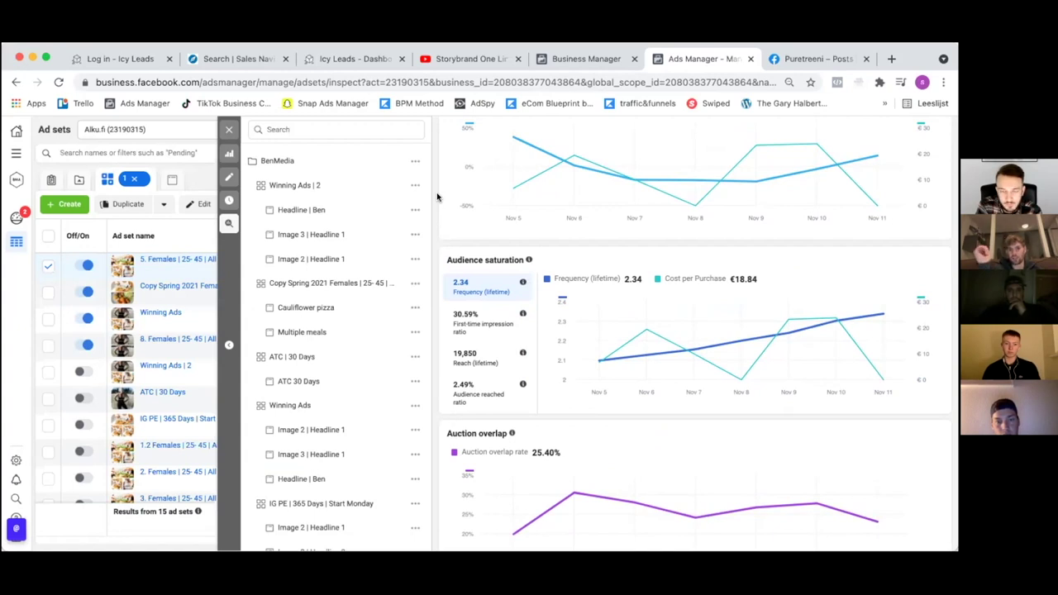
pyautogui.scroll(-2, 437, 195)
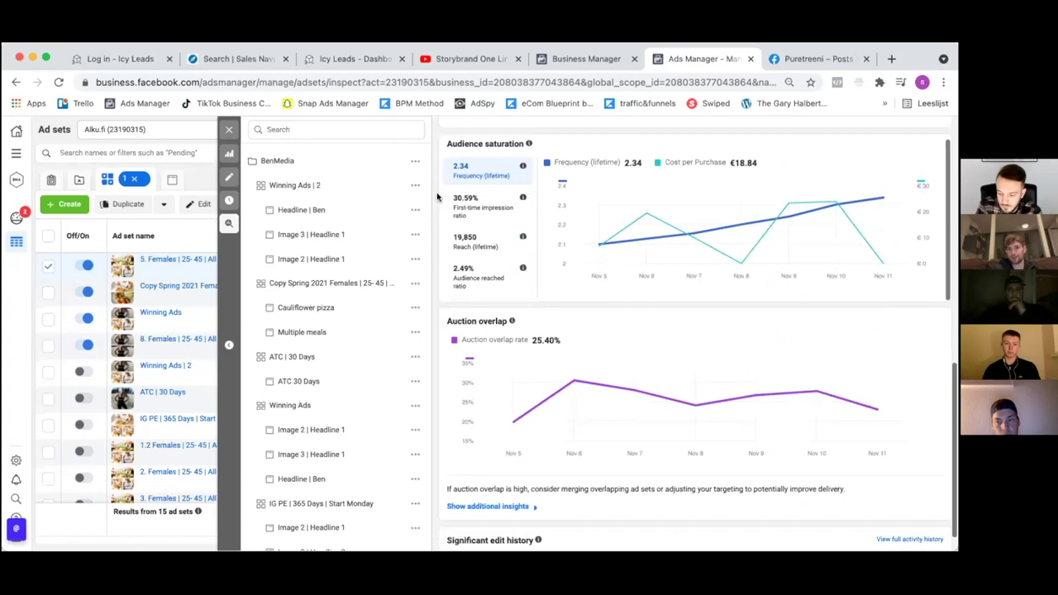
pyautogui.scroll(-1, 437, 196)
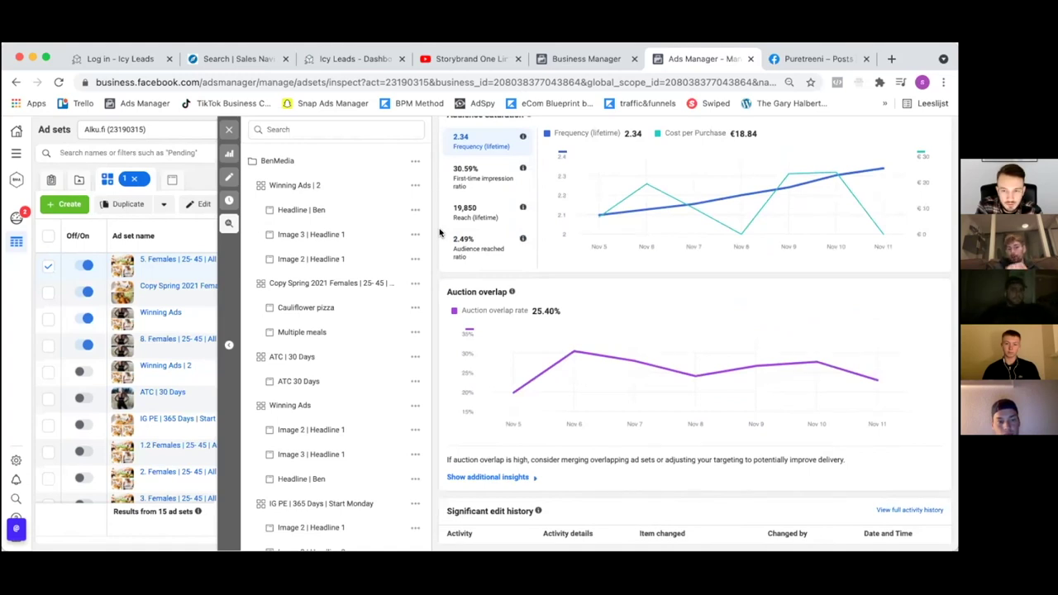
pyautogui.click(229, 134)
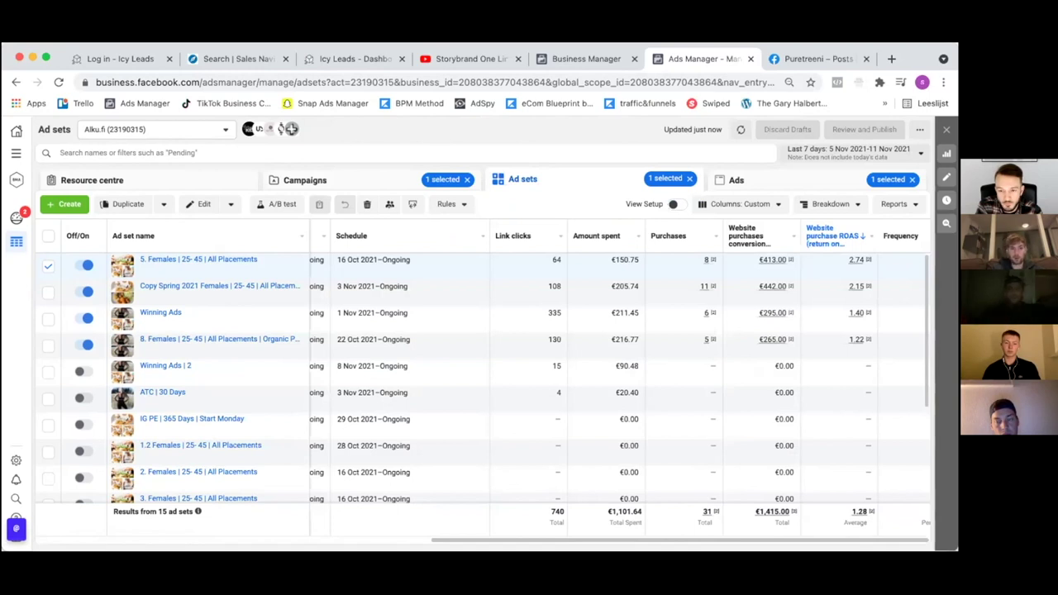
# - Deselect 5. Females and view the Delivery, Bid strategy and Budget columns
pyautogui.click(48, 266)
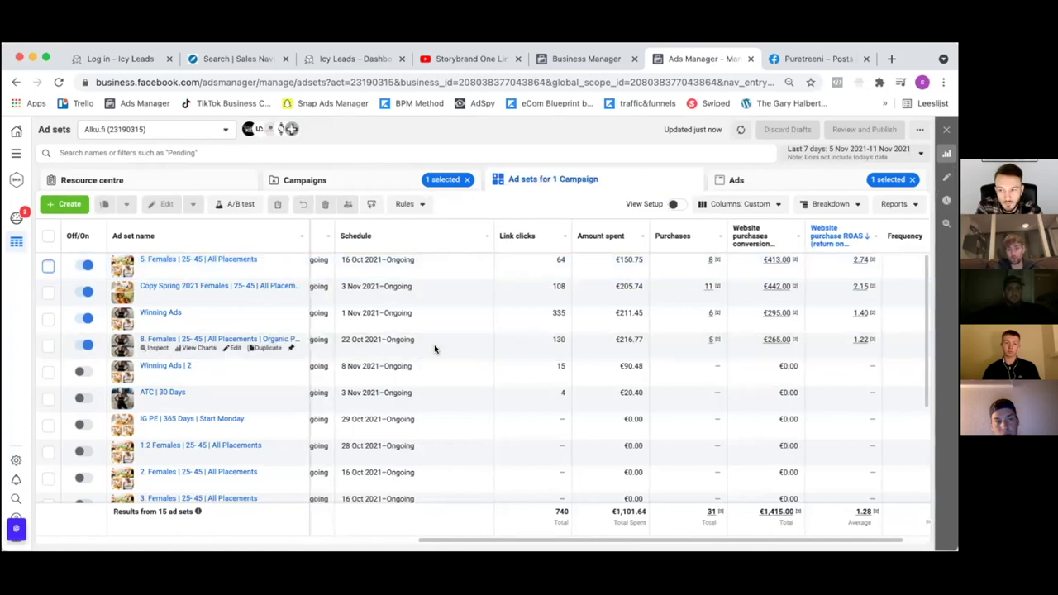
pyautogui.hscroll(-10, 435, 348)
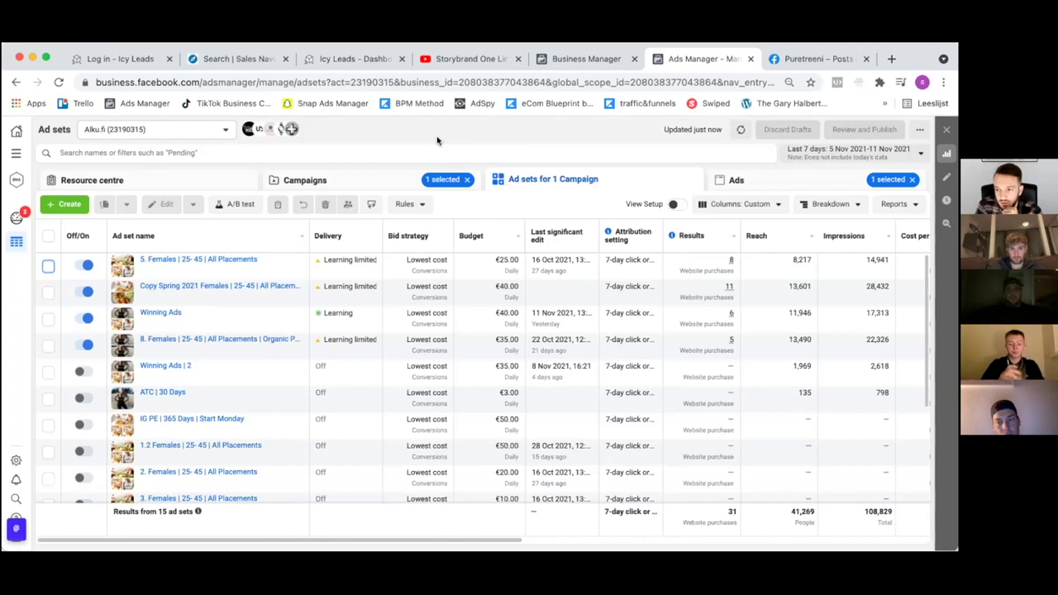
# - Open the 3. Females ad set to view its three ads
pyautogui.press('space')
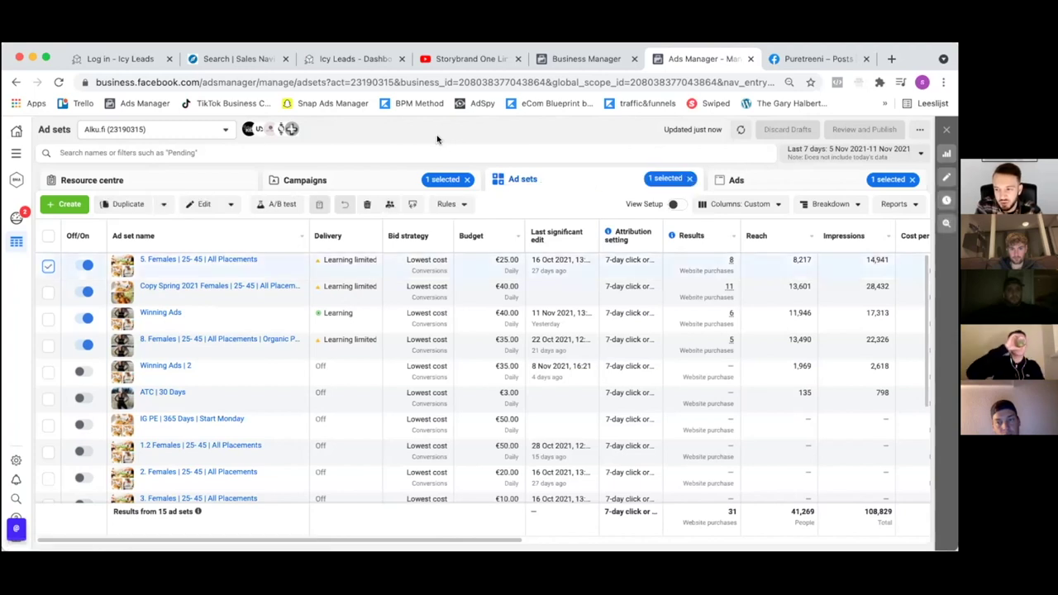
pyautogui.click(48, 266)
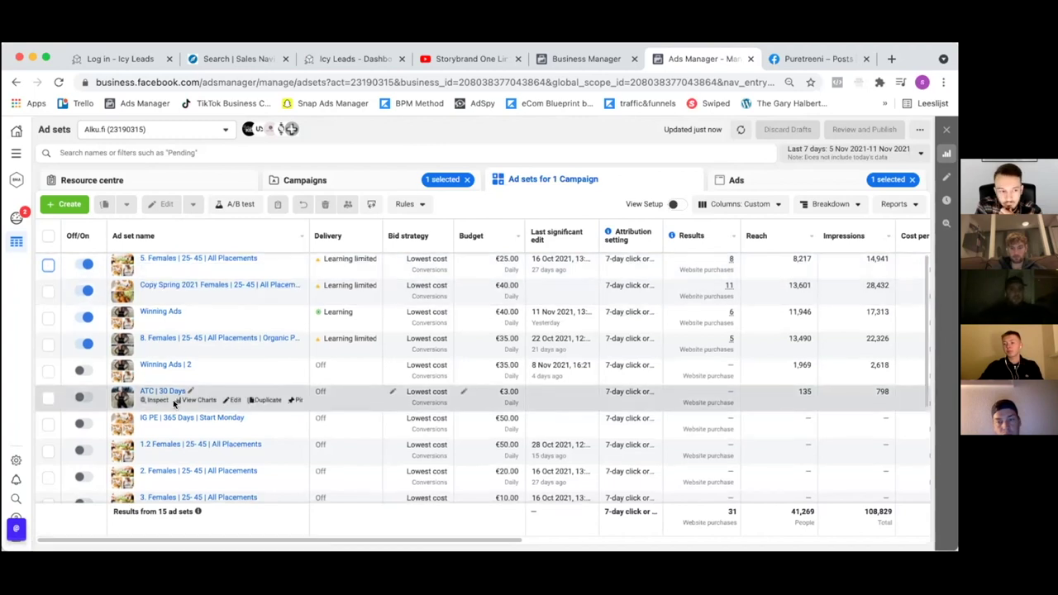
pyautogui.scroll(-5, 170, 397)
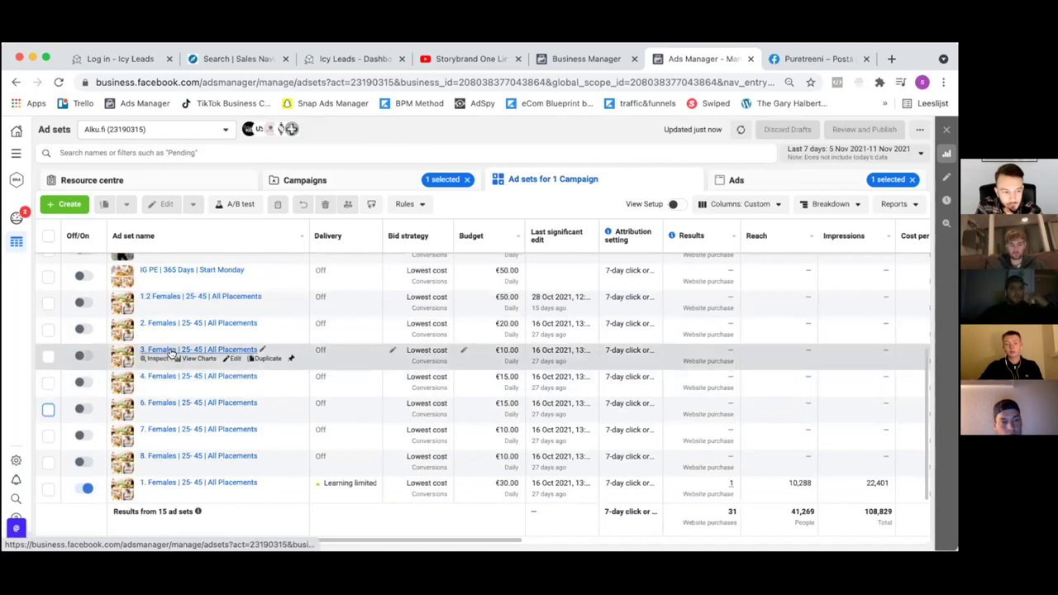
pyautogui.click(171, 350)
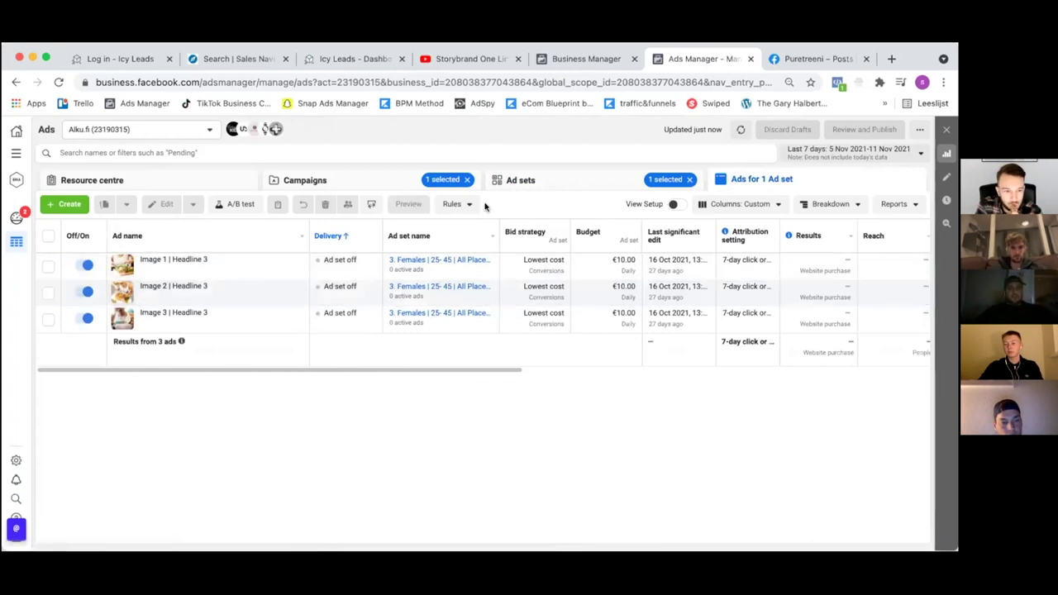
# - Go back to the Ad sets list and deselect 3. Females to show all 15 ad sets
pyautogui.click(510, 187)
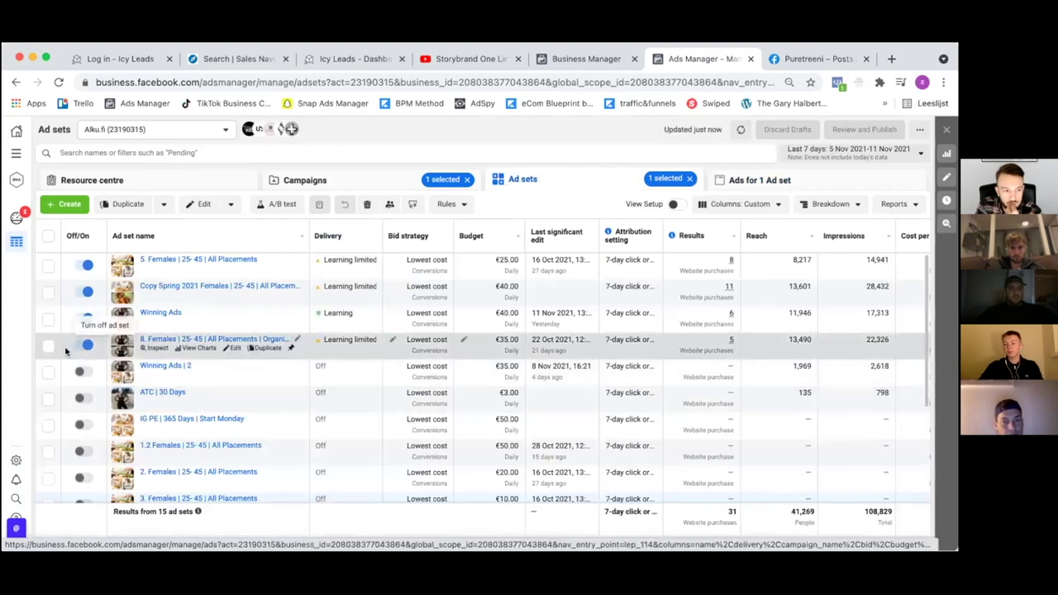
pyautogui.scroll(-3, 49, 429)
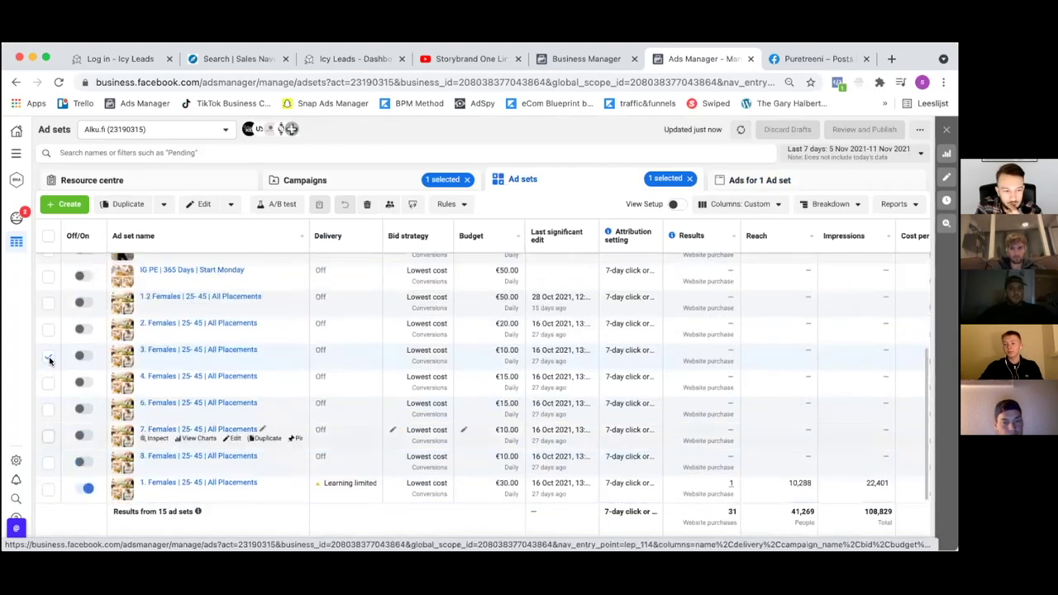
pyautogui.click(48, 357)
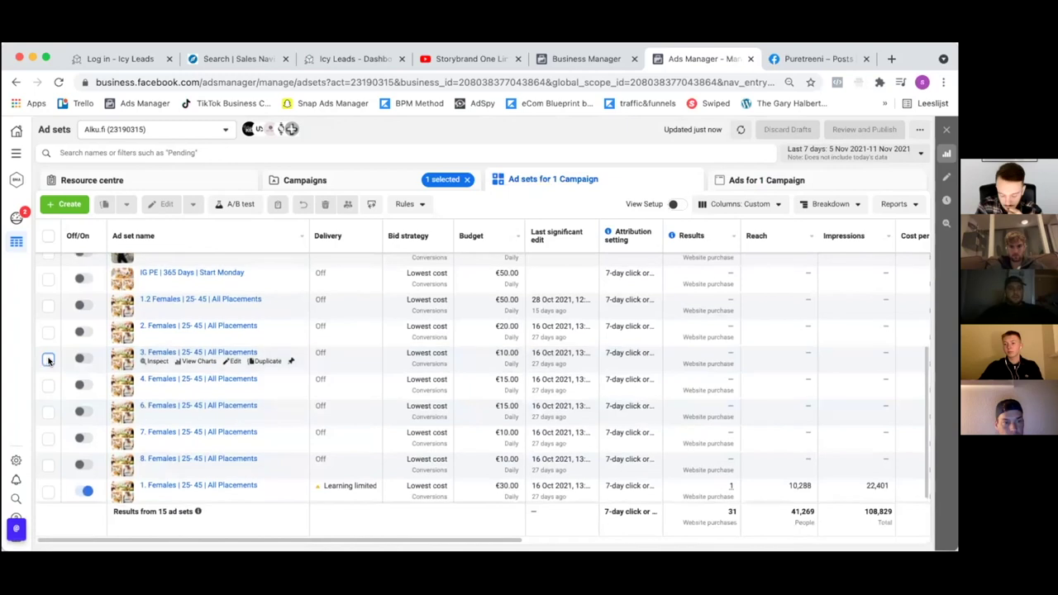
pyautogui.scroll(3, 47, 360)
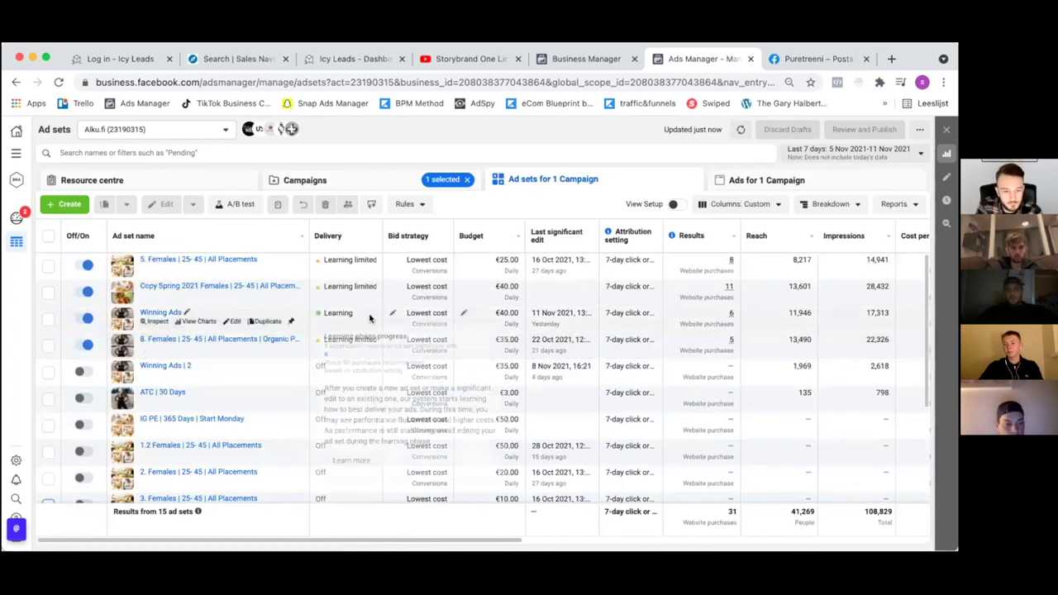
pyautogui.hscroll(5, 369, 318)
pyautogui.hscroll(3, 369, 318)
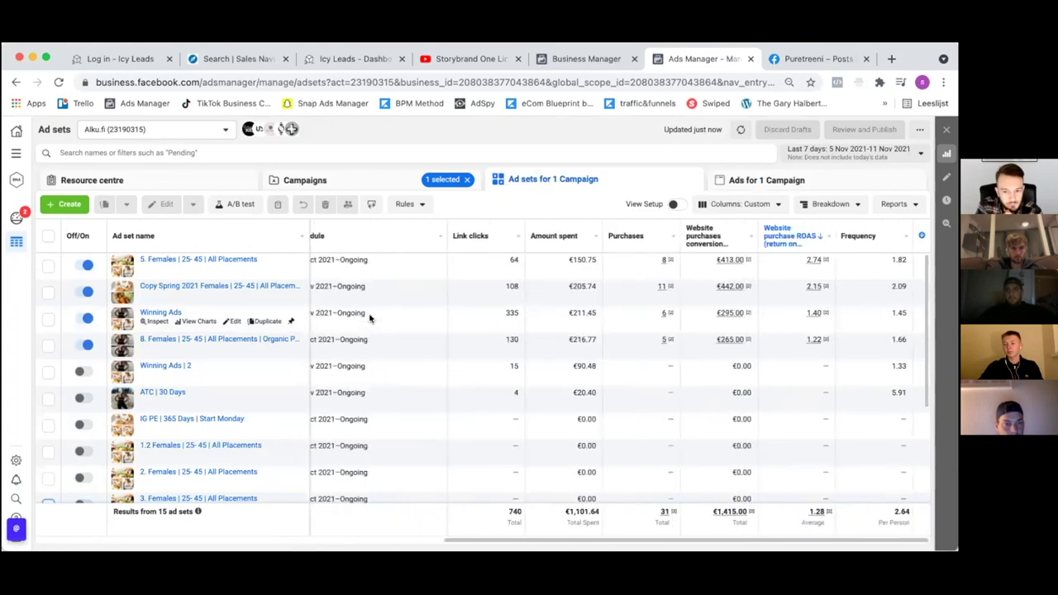